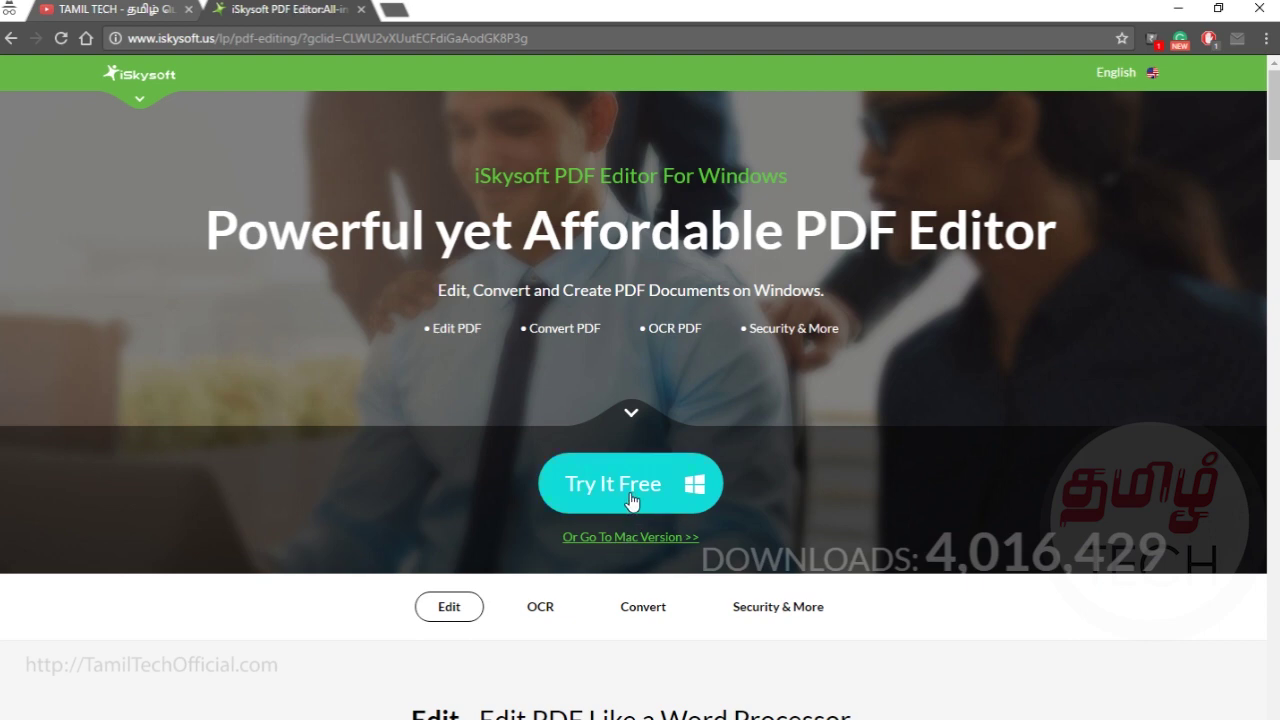
Scroll down the iSkysoft PDF Editor for Windows landing page in the new tab.
{"action": "scroll", "coordinate": [623, 552], "scroll_direction": "down", "scroll_amount": 5}
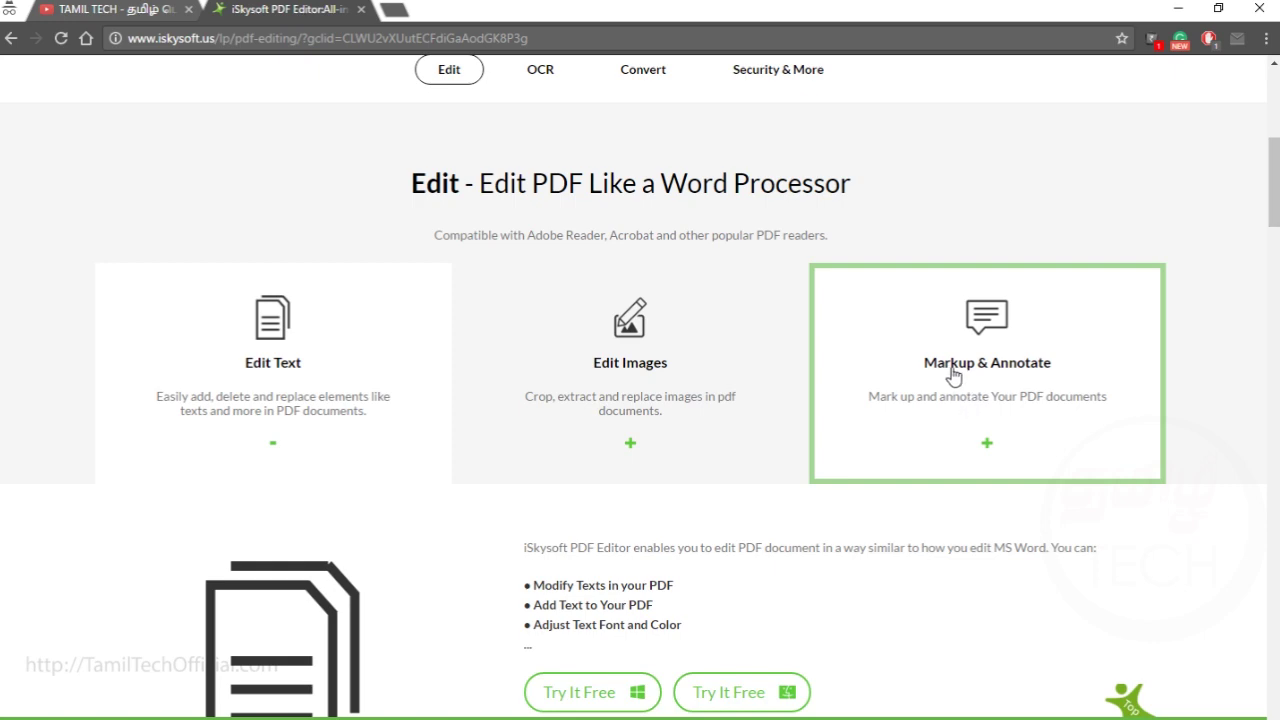
Scroll the product page past the Edit and feature cards to the OCR section.
{"action": "scroll", "coordinate": [943, 374], "scroll_direction": "down", "scroll_amount": 4}
{"action": "scroll", "coordinate": [610, 360], "scroll_direction": "down", "scroll_amount": 4}
{"action": "scroll", "coordinate": [598, 353], "scroll_direction": "down", "scroll_amount": 1}
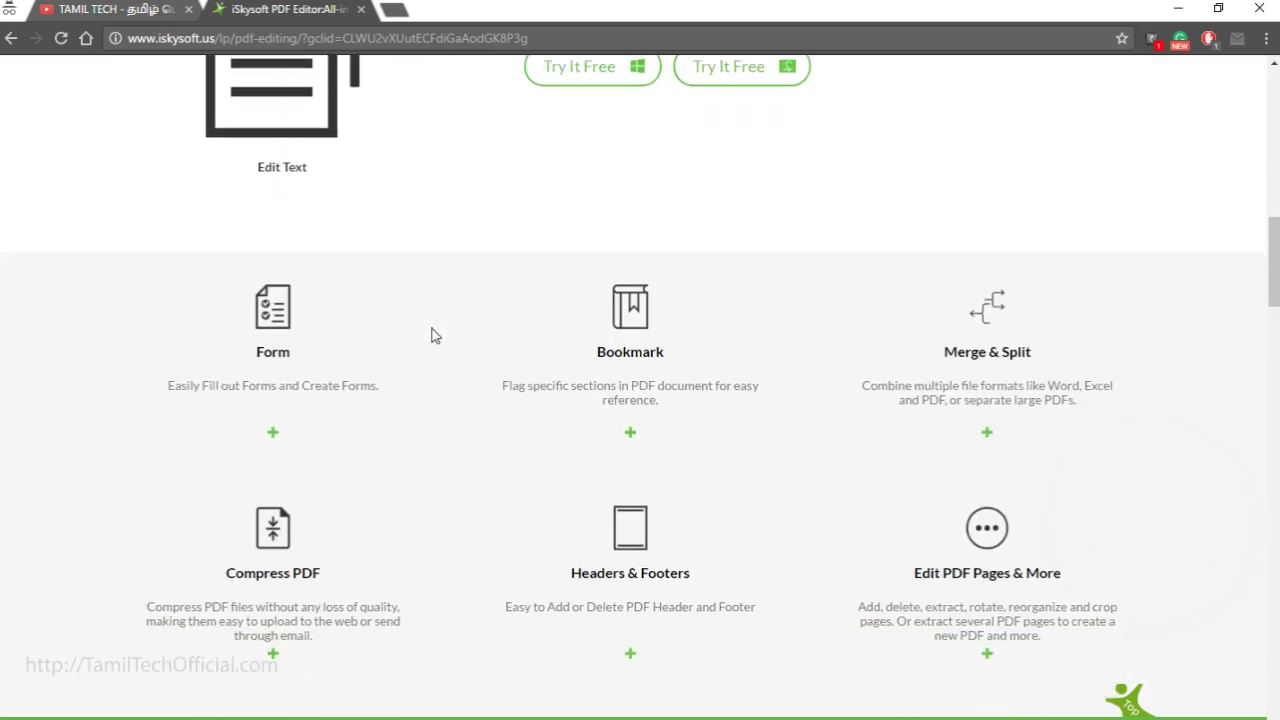
{"action": "scroll", "coordinate": [670, 360], "scroll_direction": "down", "scroll_amount": 1}
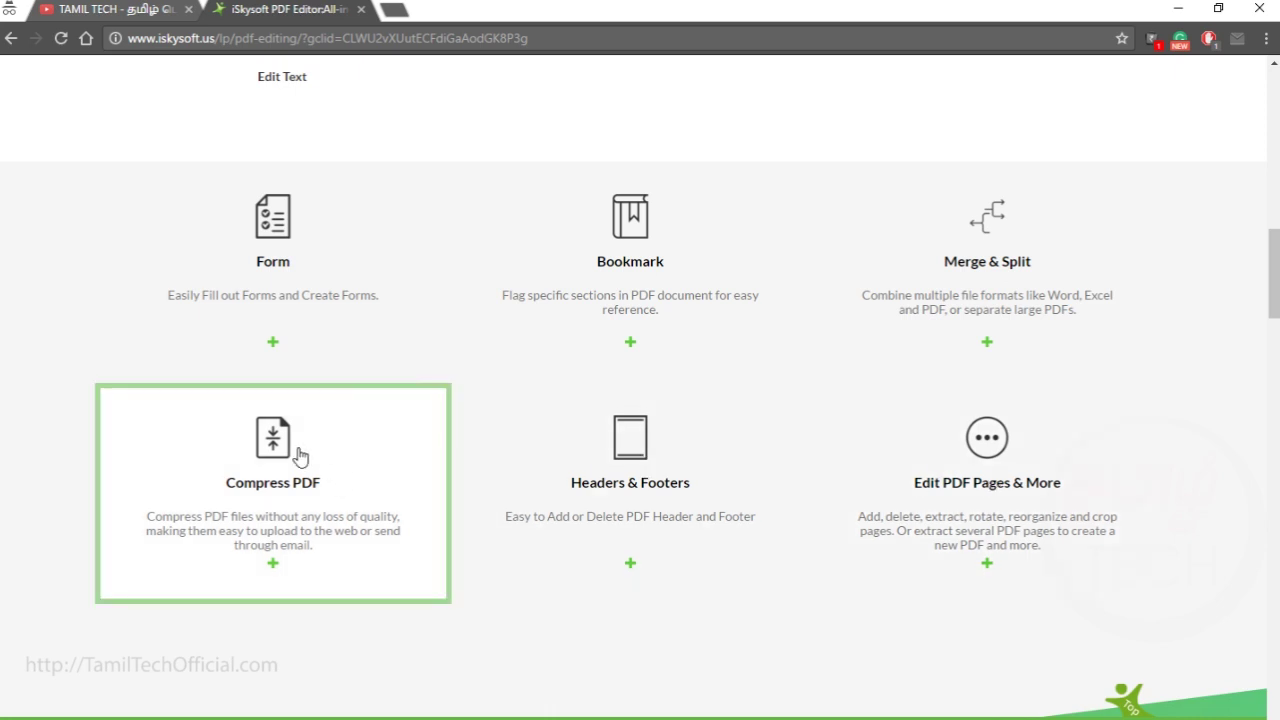
{"action": "scroll", "coordinate": [298, 455], "scroll_direction": "down", "scroll_amount": 6}
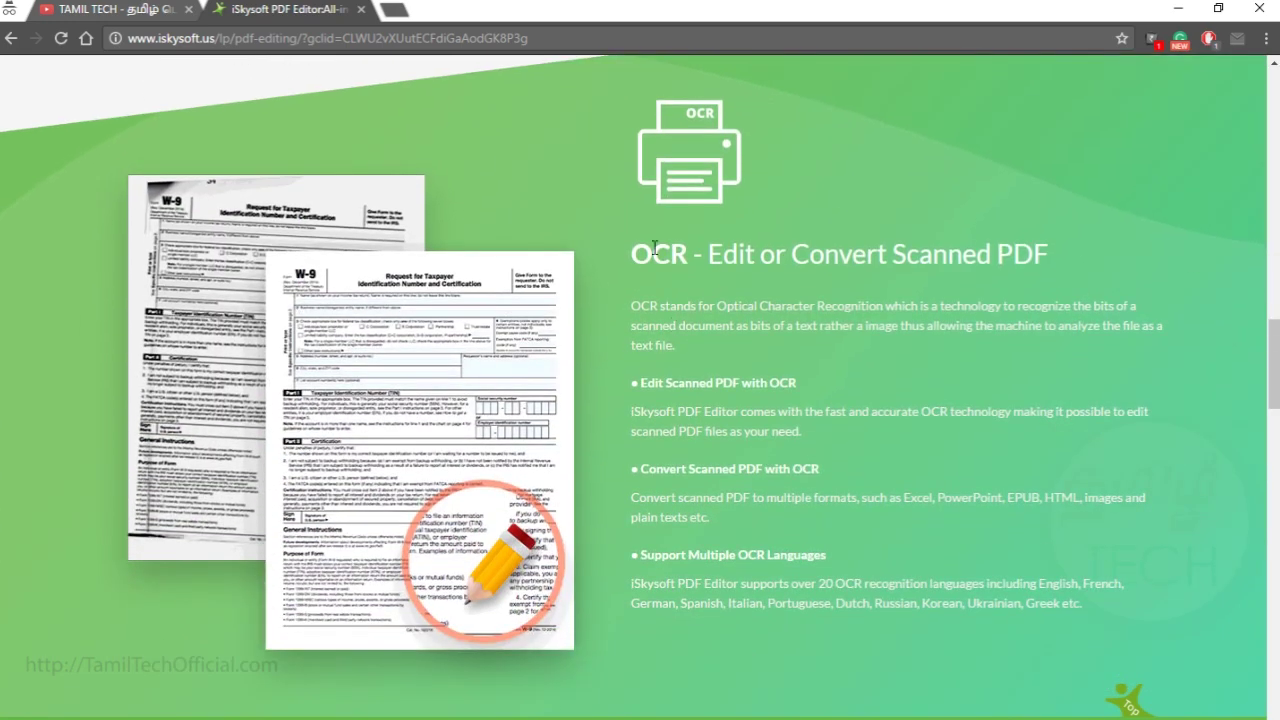
Select words in the OCR section heading, then clear the selection.
{"action": "left_click_drag", "start_coordinate": [633, 254], "coordinate": [690, 256]}
{"action": "left_click", "coordinate": [703, 275]}
{"action": "left_click_drag", "start_coordinate": [719, 266], "coordinate": [715, 264]}
Scroll through Create & Convert, Security and Screenshots down to the Try It Free section.
{"action": "scroll", "coordinate": [463, 508], "scroll_direction": "down", "scroll_amount": 7}
{"action": "scroll", "coordinate": [463, 508], "scroll_direction": "down", "scroll_amount": 1}
{"action": "scroll", "coordinate": [313, 360], "scroll_direction": "up", "scroll_amount": 1}
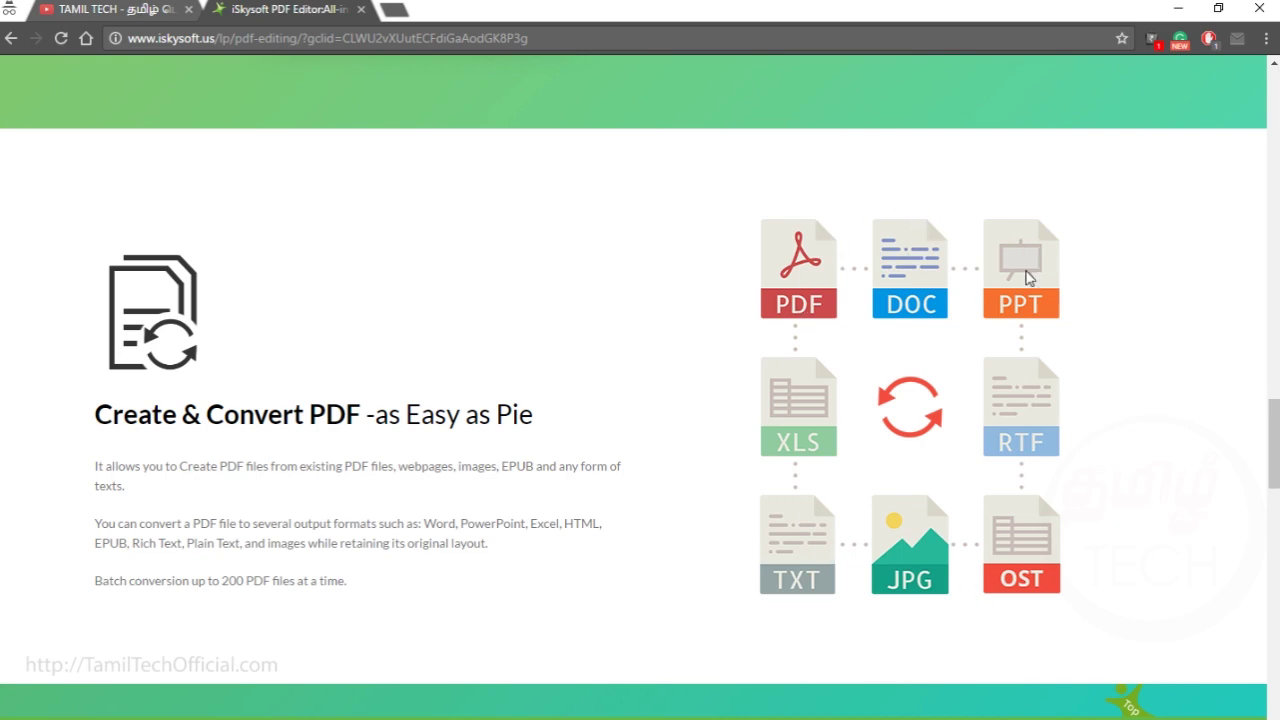
{"action": "scroll", "coordinate": [375, 300], "scroll_direction": "down", "scroll_amount": 5}
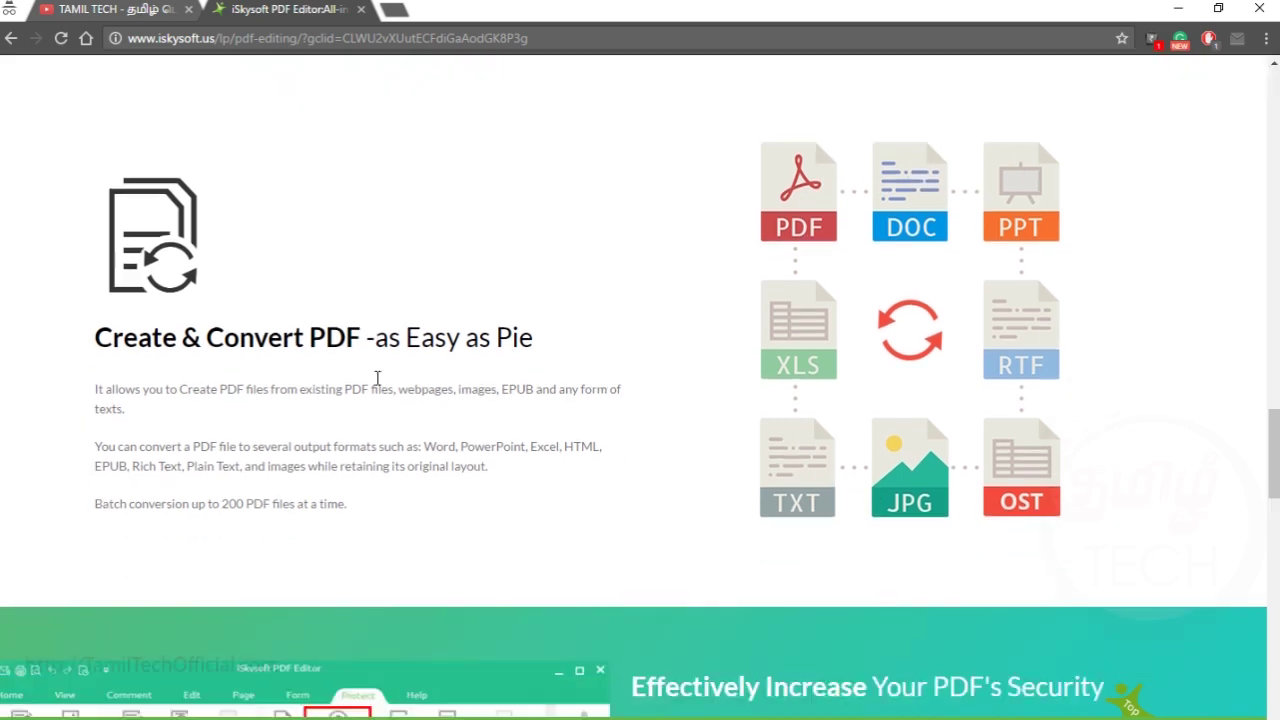
{"action": "scroll", "coordinate": [378, 385], "scroll_direction": "down", "scroll_amount": 1}
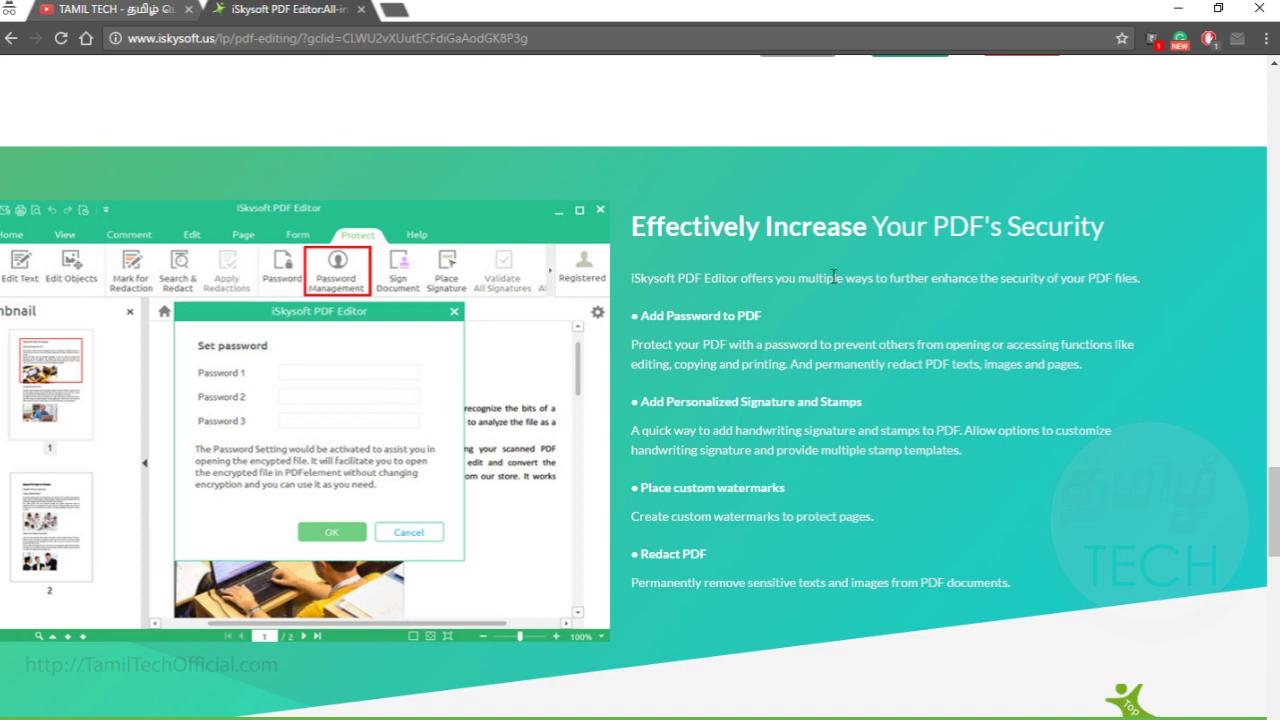
{"action": "scroll", "coordinate": [516, 445], "scroll_direction": "down", "scroll_amount": 8}
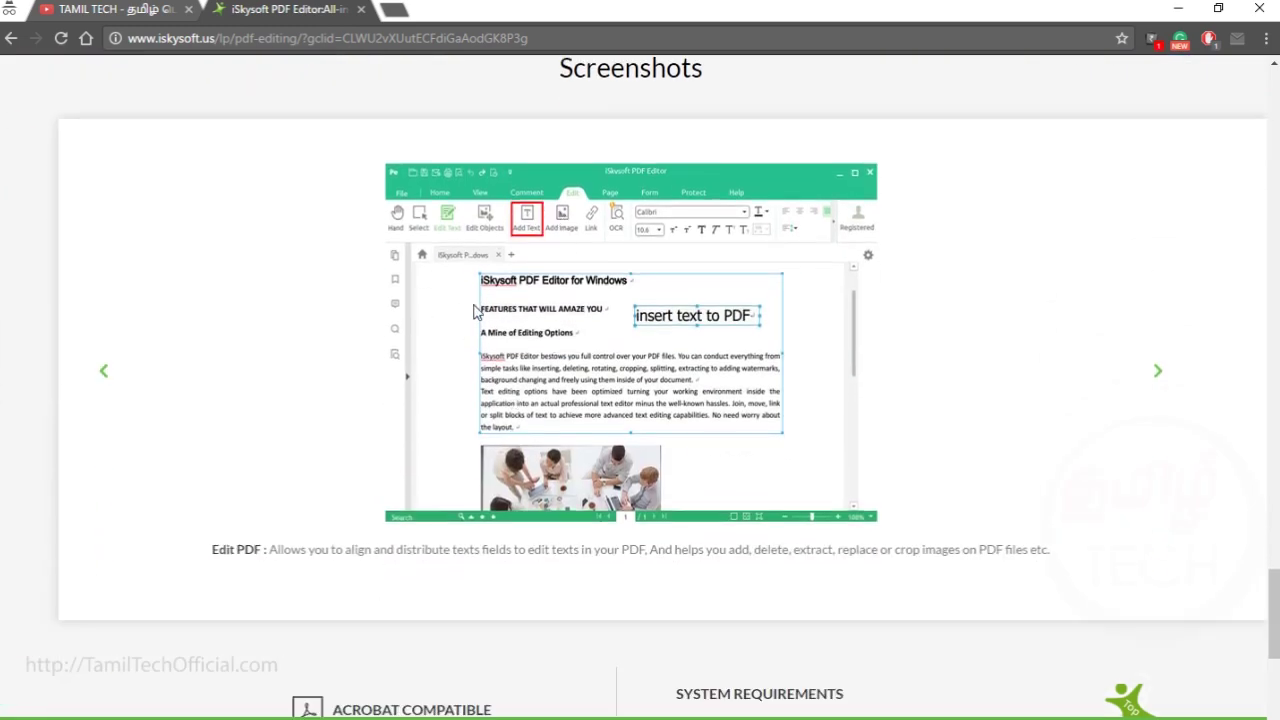
{"action": "scroll", "coordinate": [500, 450], "scroll_direction": "down", "scroll_amount": 3}
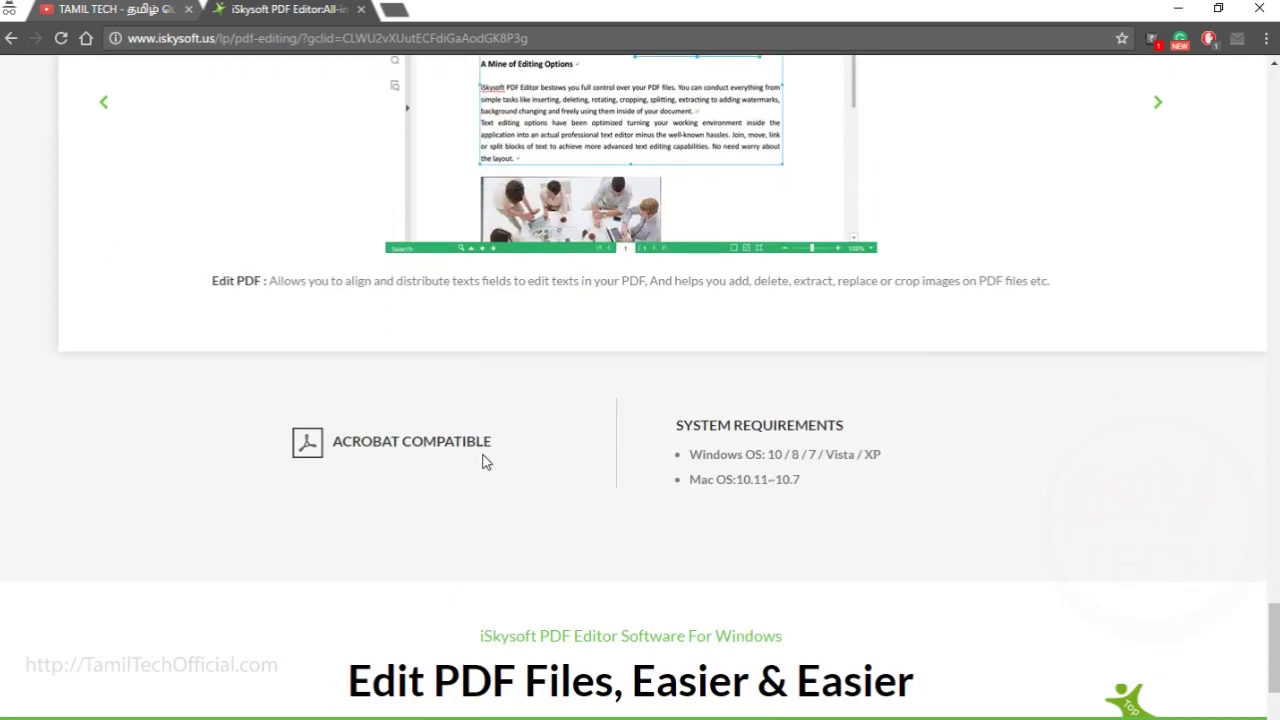
{"action": "scroll", "coordinate": [484, 461], "scroll_direction": "down", "scroll_amount": 5}
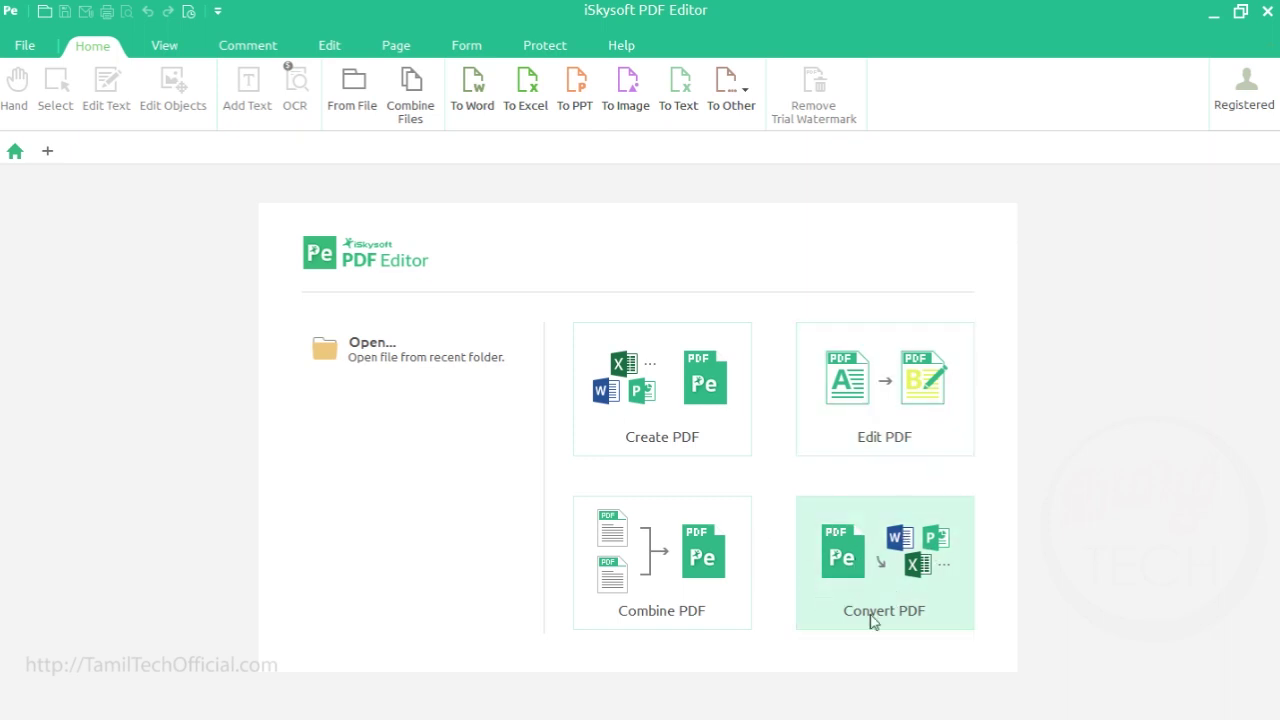
Create a blank Untitle-3 document via File > New > Blank and add a blank Untitle-4 tab.
{"action": "left_click", "coordinate": [35, 45]}
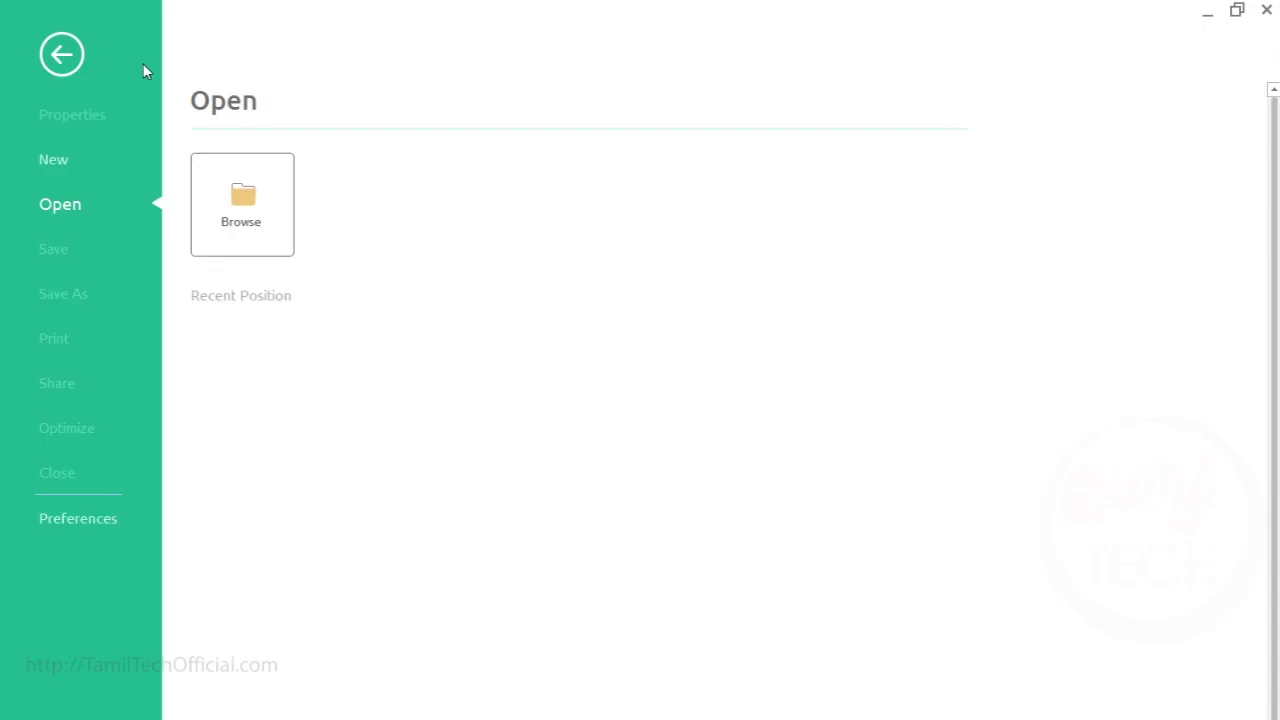
{"action": "left_click", "coordinate": [60, 158]}
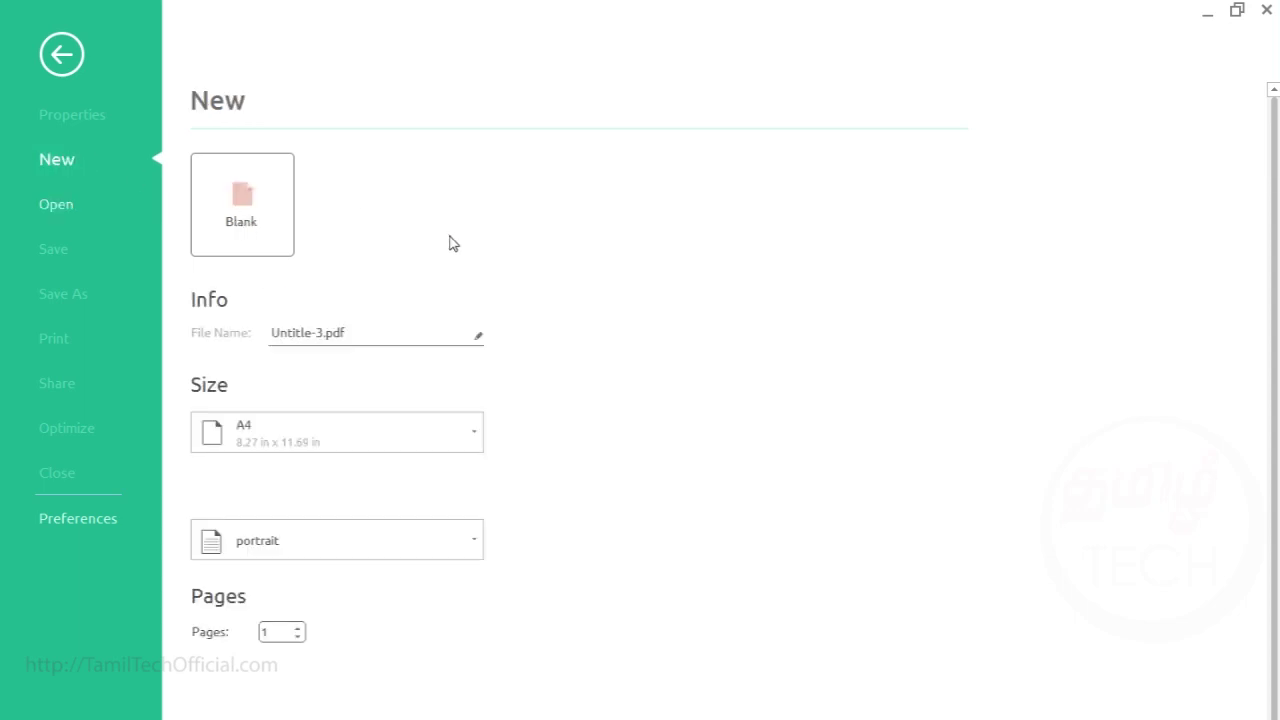
{"action": "left_click", "coordinate": [240, 200]}
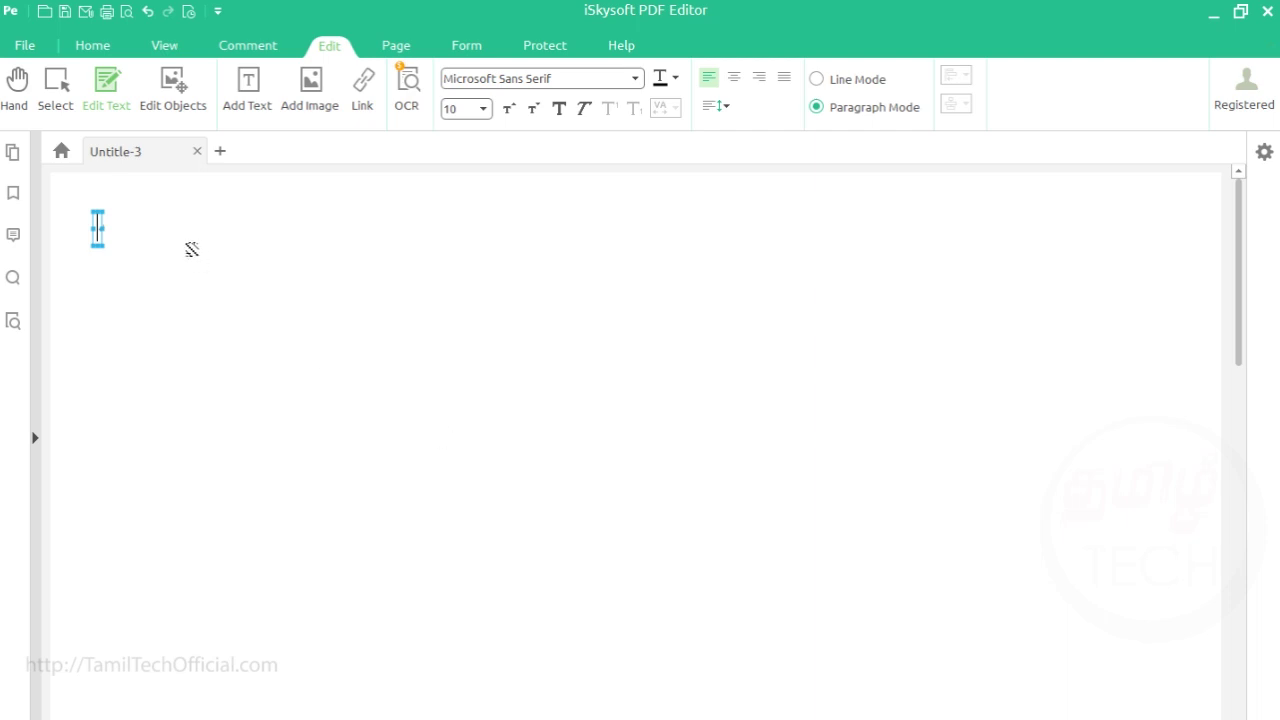
{"action": "left_click", "coordinate": [220, 150]}
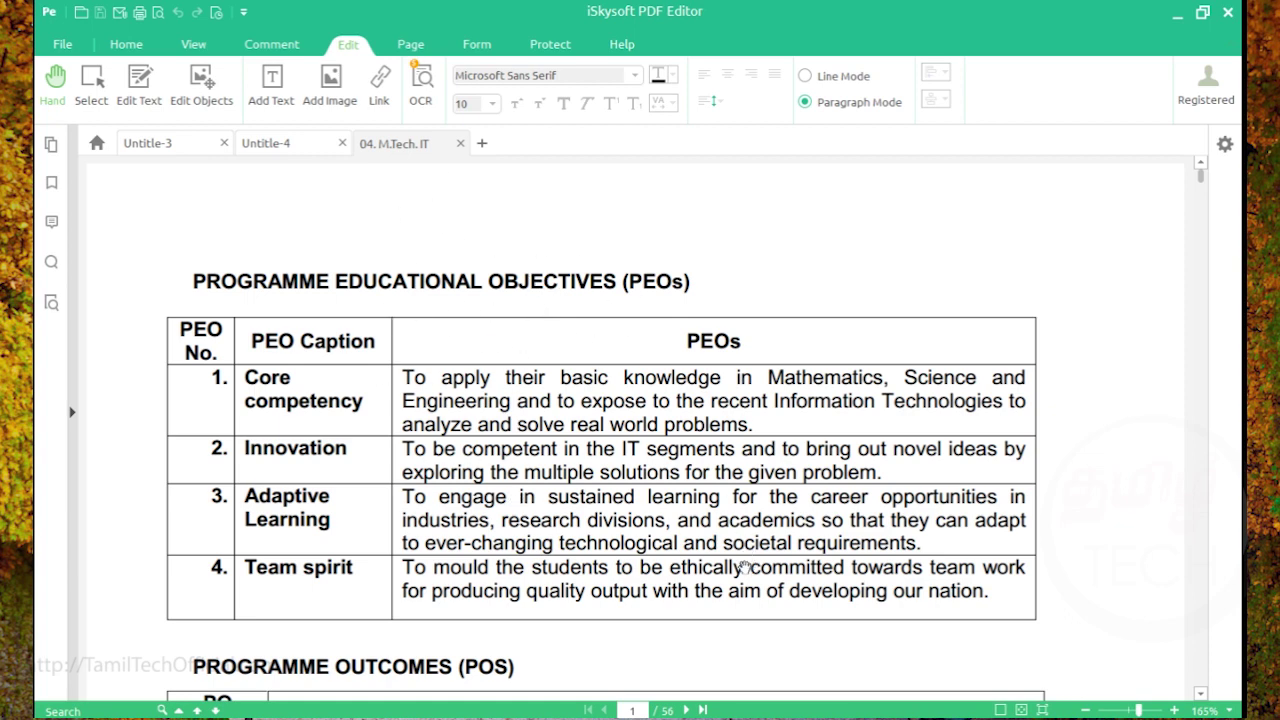
Zoom out slightly on the M.Tech. IT document and activate the Select tool.
{"action": "scroll", "coordinate": [600, 450], "scroll_direction": "down", "scroll_amount": 1}
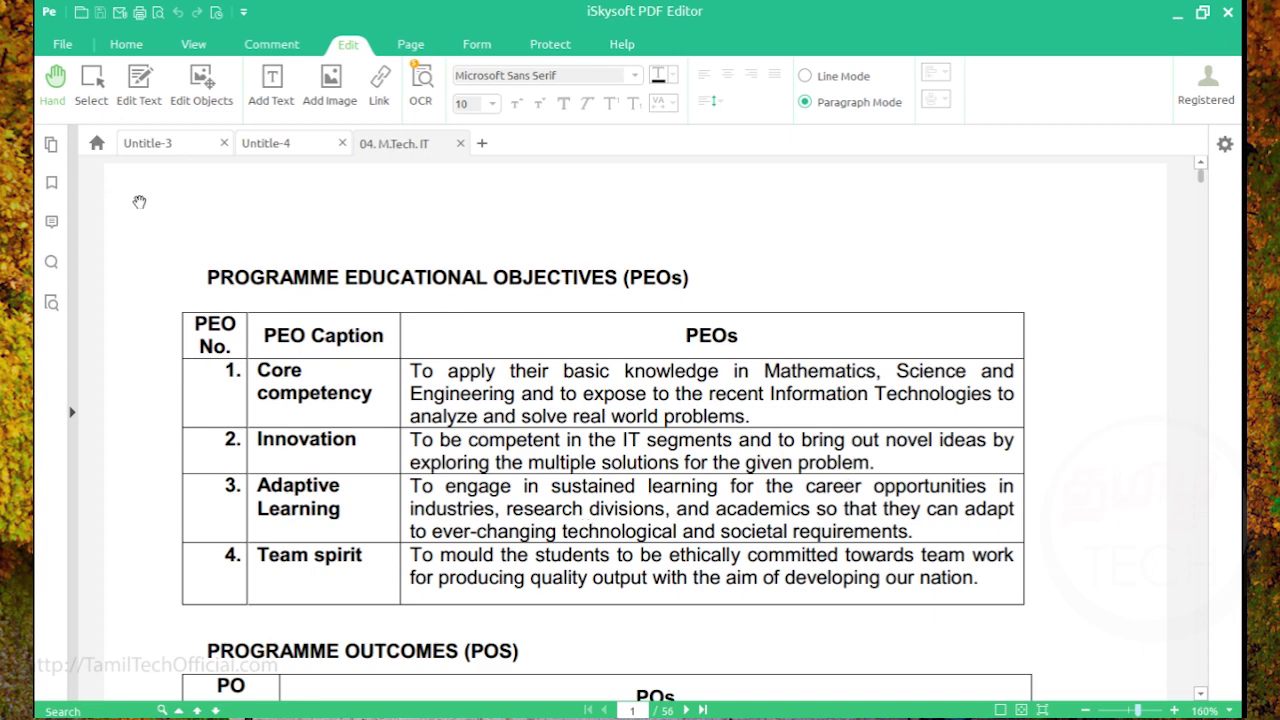
{"action": "left_click", "coordinate": [100, 88]}
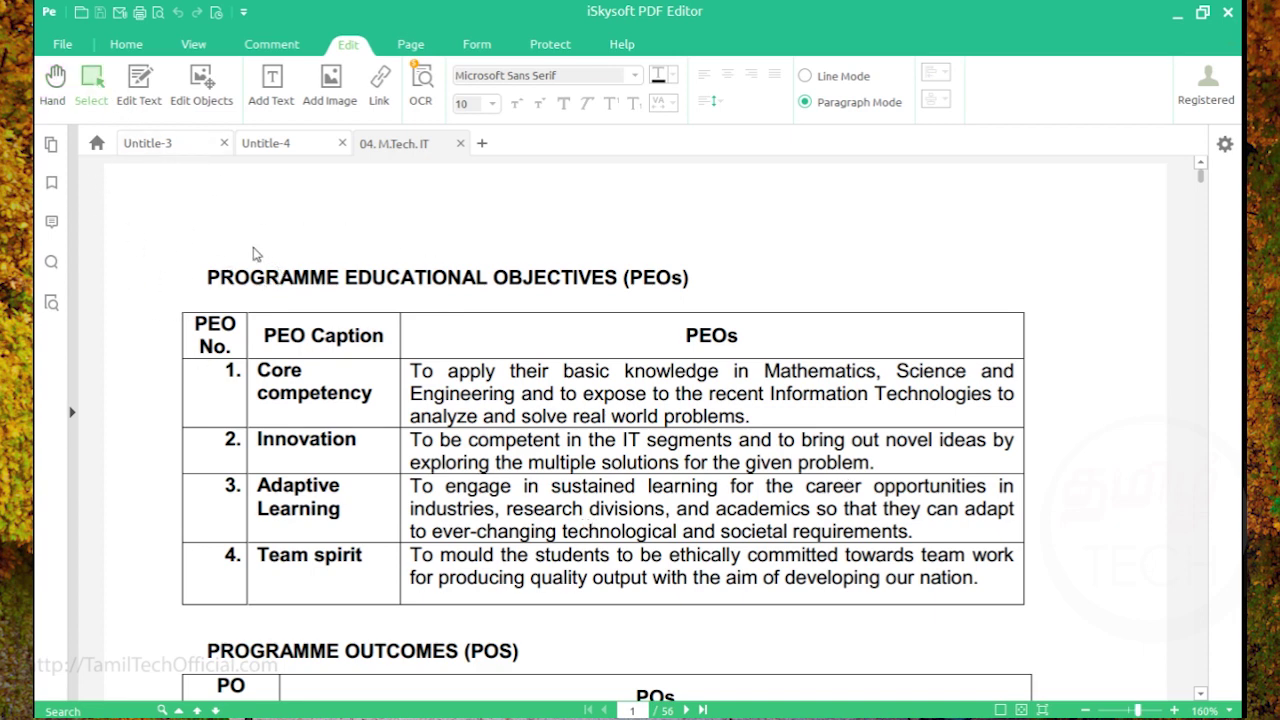
Select the PEOs heading and delete a letter from the PEOs column header text.
{"action": "left_click_drag", "start_coordinate": [206, 277], "coordinate": [686, 280]}
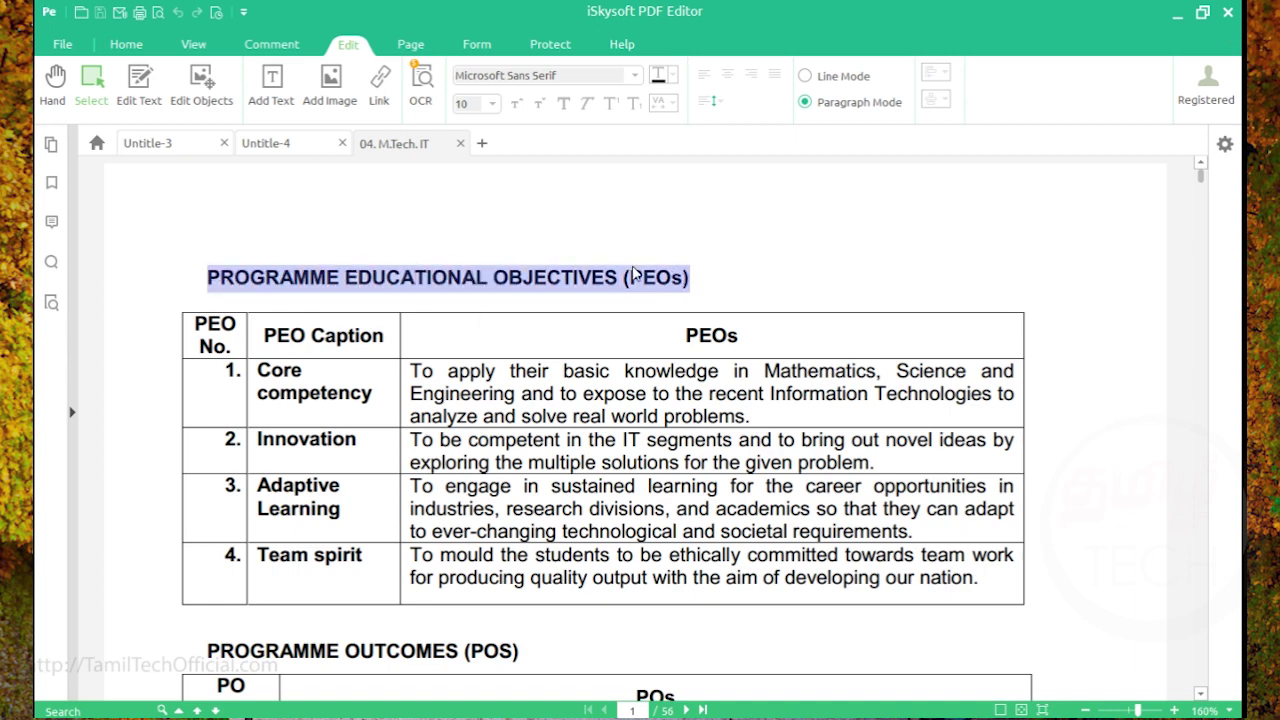
{"action": "left_click", "coordinate": [139, 86]}
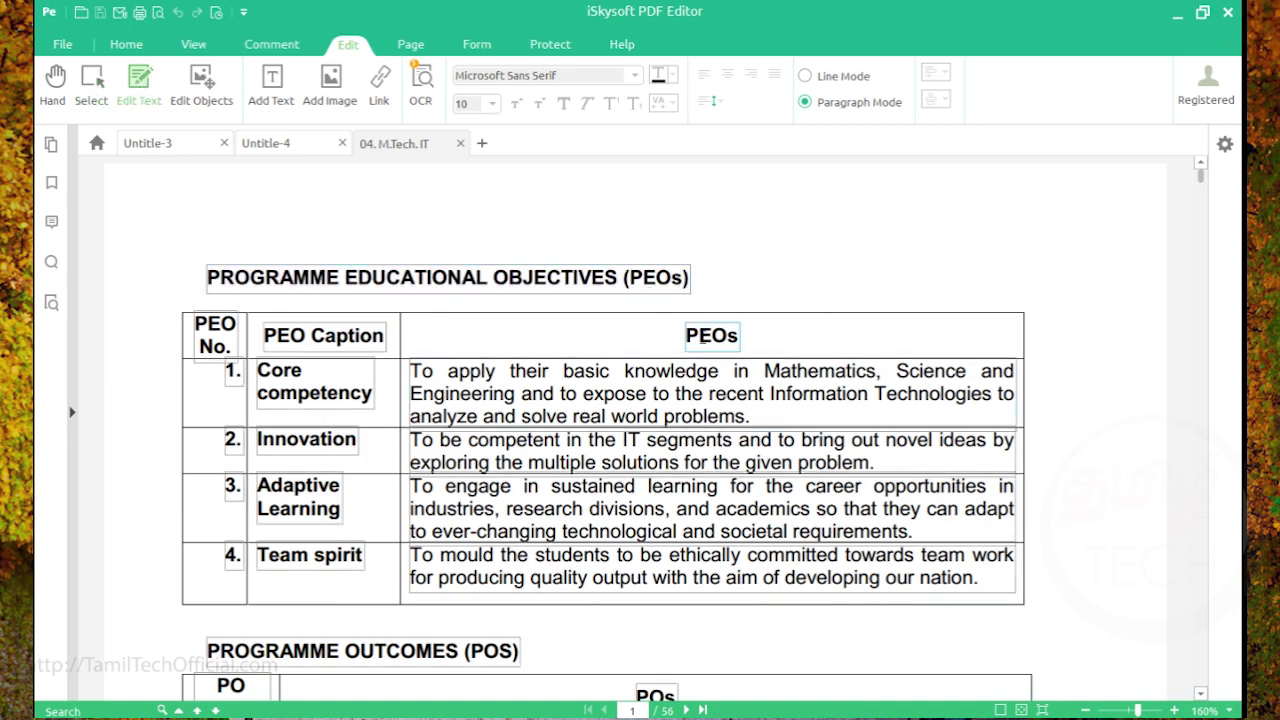
{"action": "left_click", "coordinate": [716, 345]}
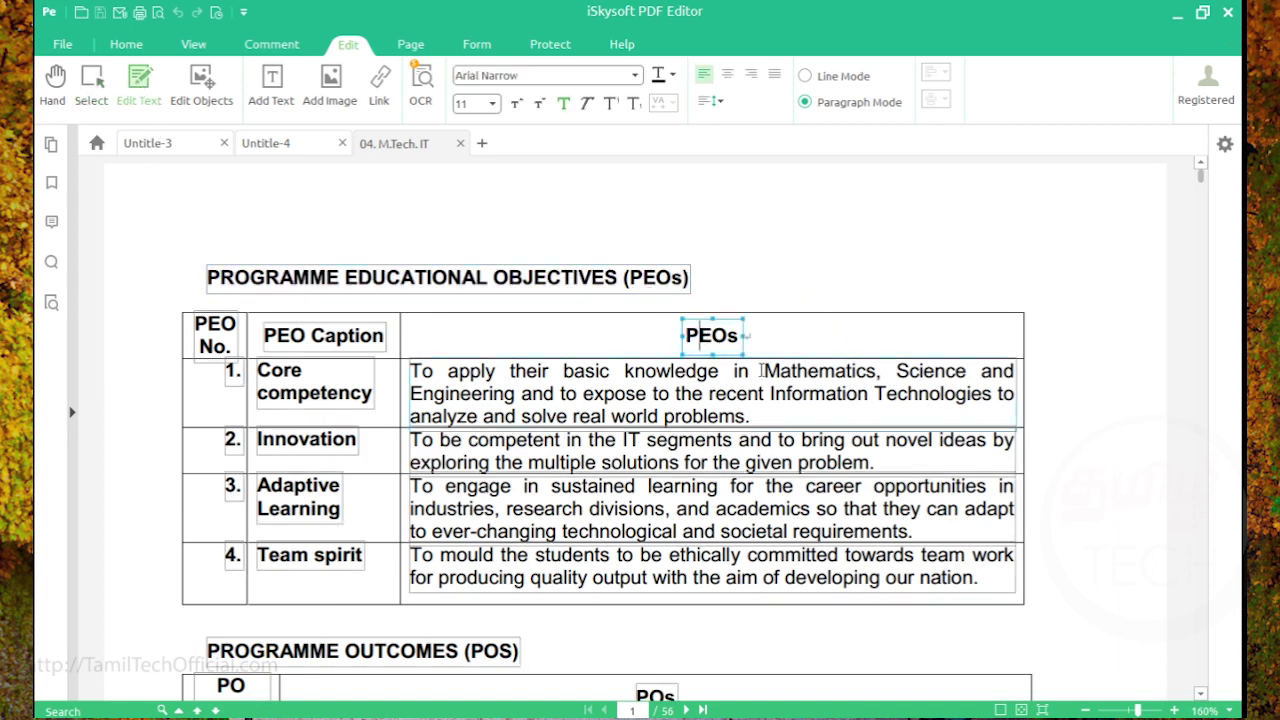
{"action": "key", "text": "BackSpace"}
{"action": "key", "text": "BackSpace"}
{"action": "key", "text": "BackSpace"}
{"action": "key", "text": "Escape"}
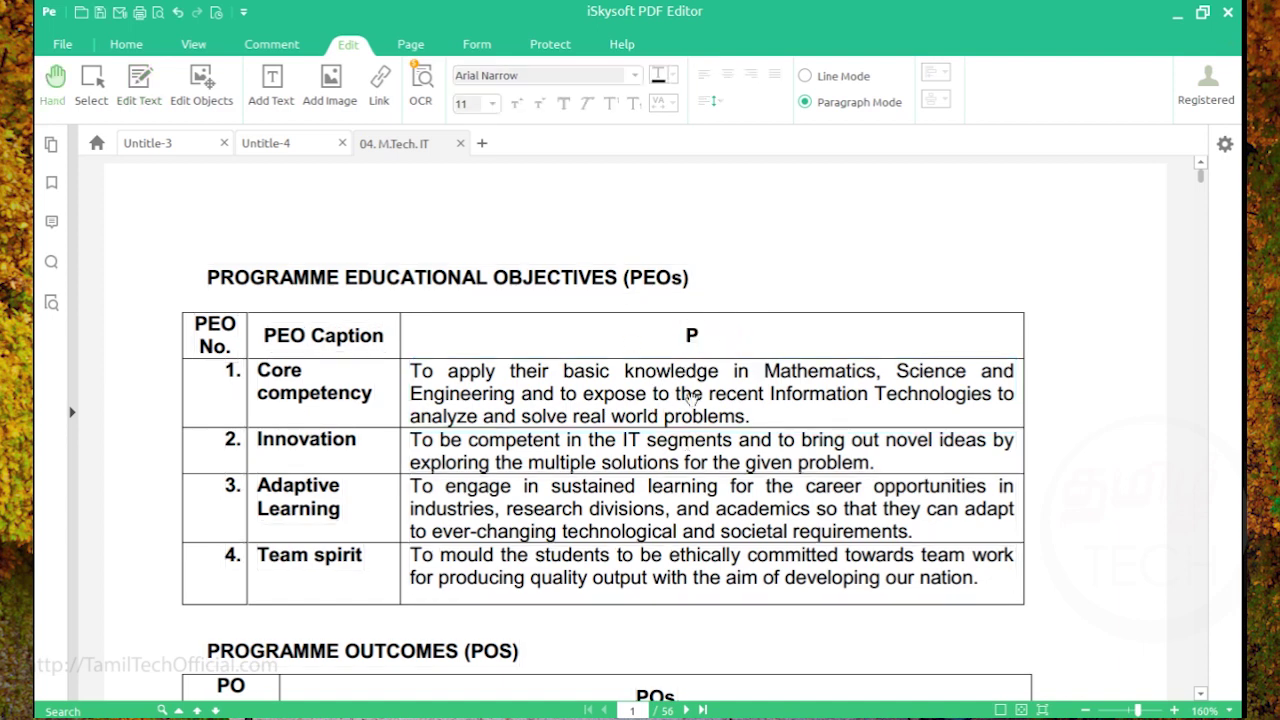
Add a red 'TAMIL TECH' text box in the header cell, removing the stray 'a'.
{"action": "left_click", "coordinate": [204, 84]}
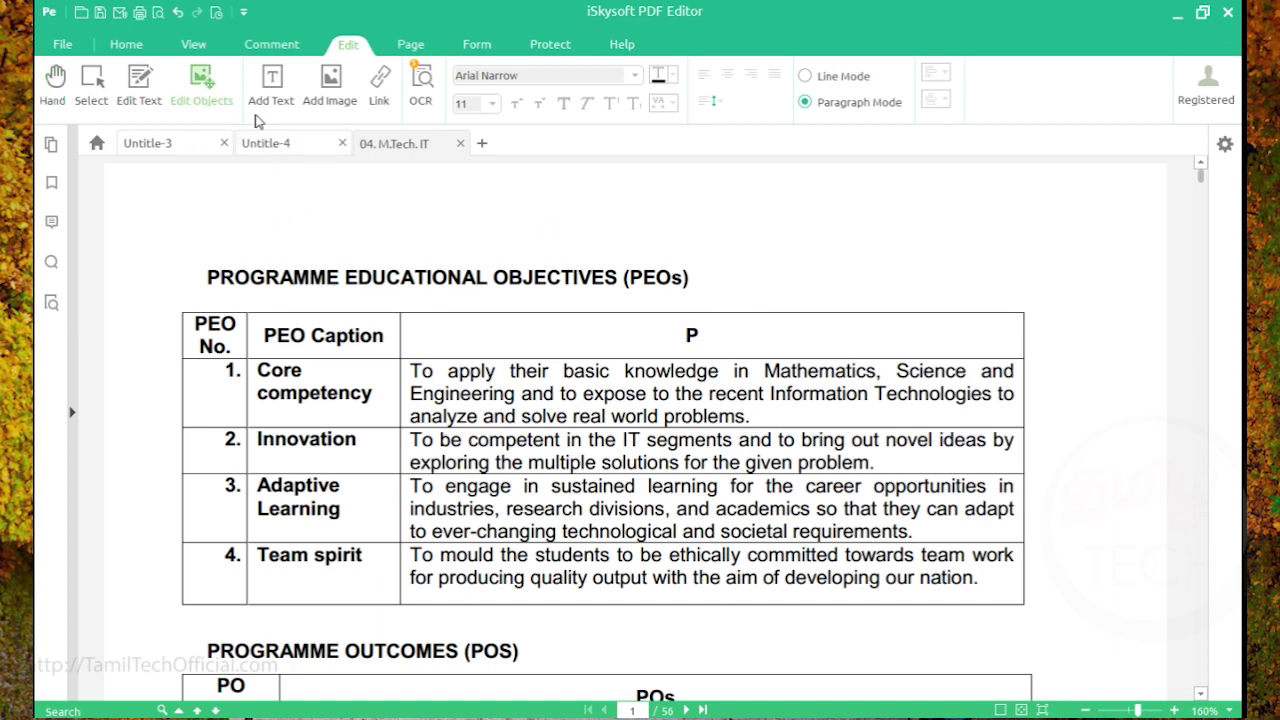
{"action": "left_click", "coordinate": [756, 337]}
{"action": "type", "text": "TA"}
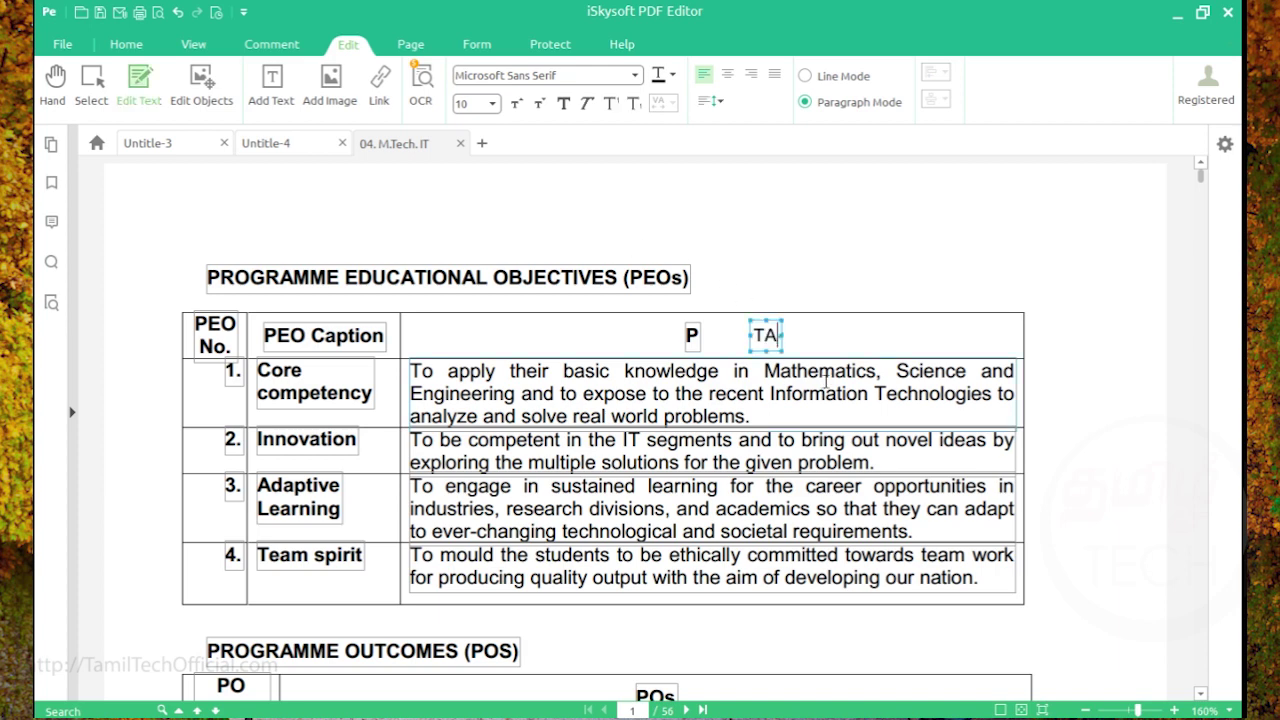
{"action": "type", "text": "MIL TECHa"}
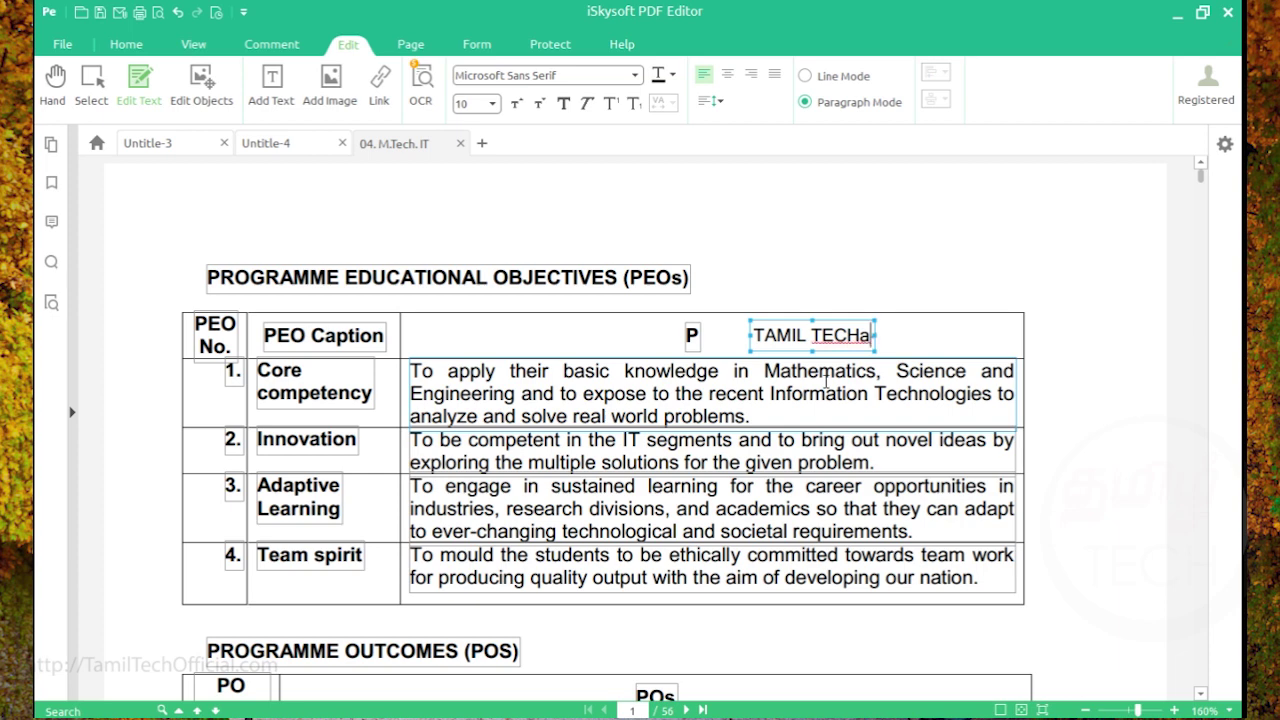
{"action": "key", "text": "BackSpace"}
{"action": "key", "text": "Escape"}
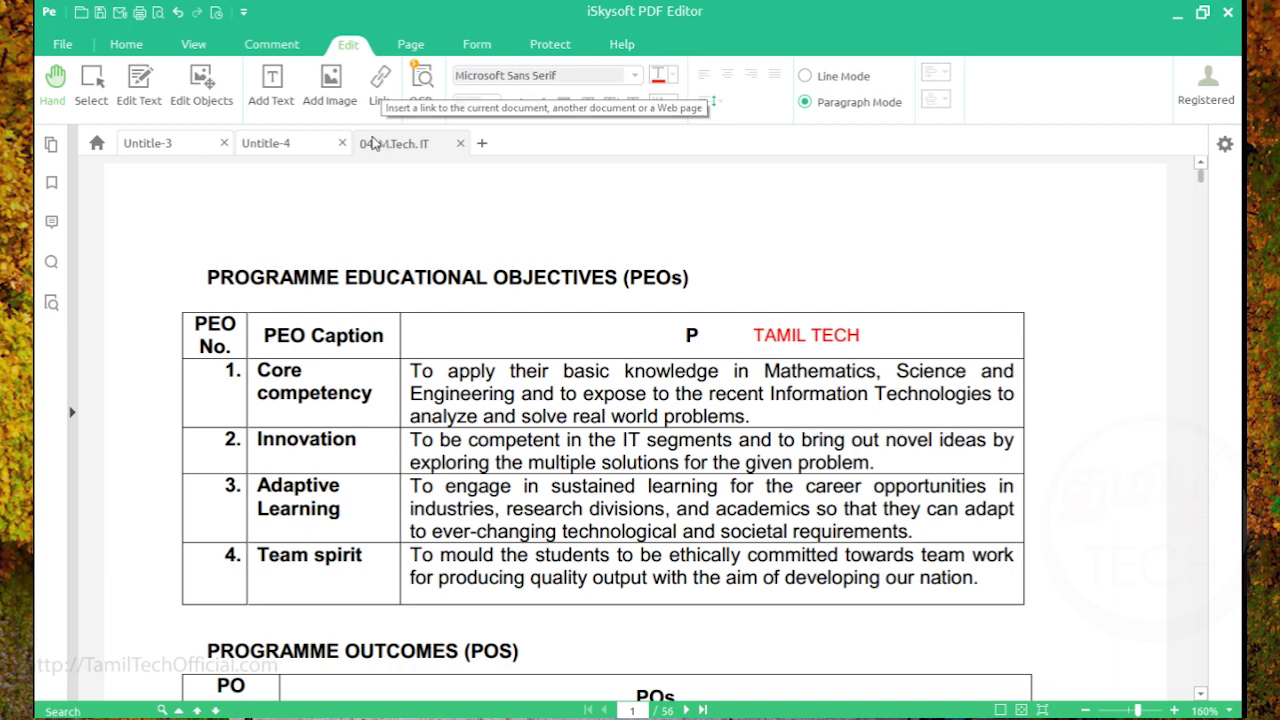
Try OCR, dismiss the OCR Plugin Download prompt, and show the File Open page.
{"action": "left_click", "coordinate": [423, 80]}
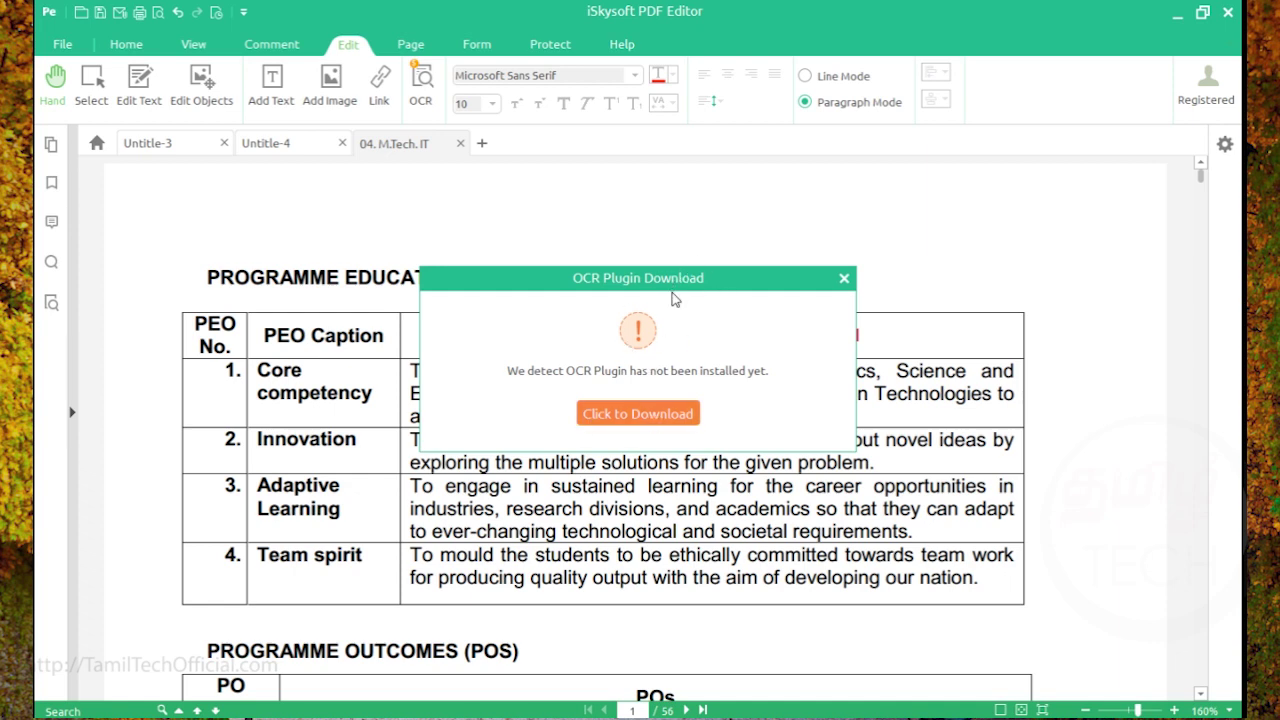
{"action": "left_click", "coordinate": [844, 278]}
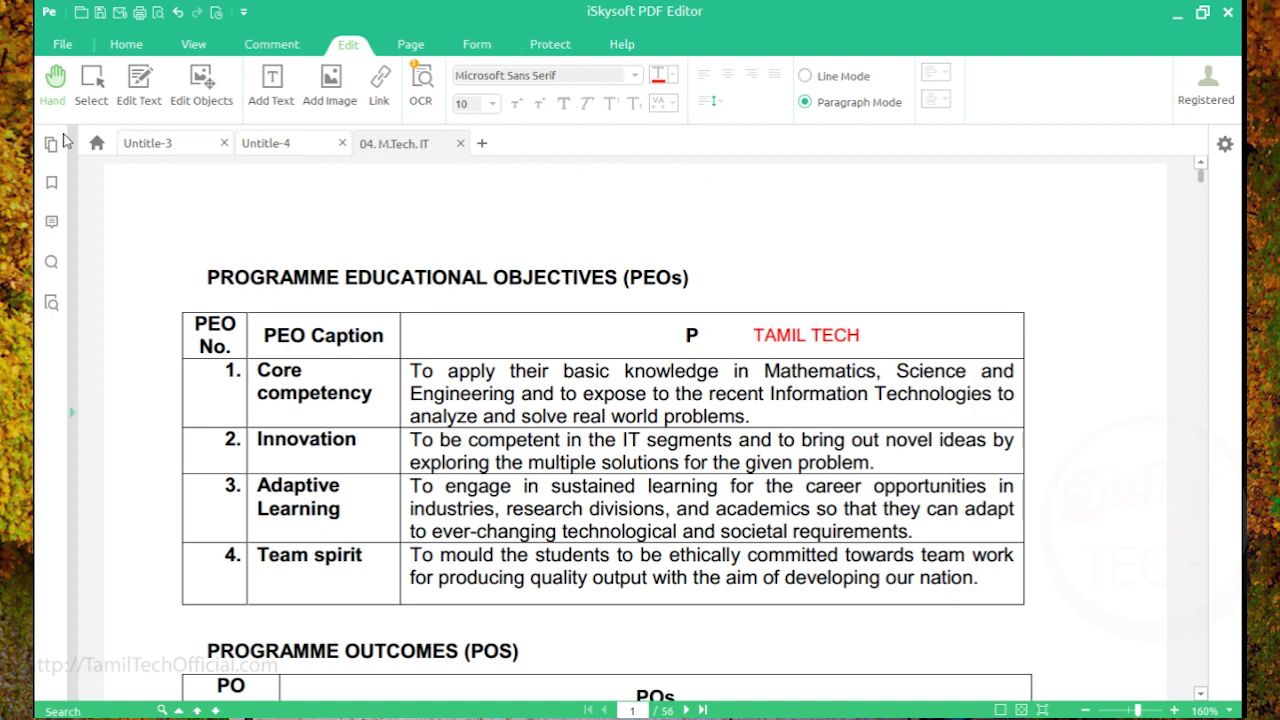
{"action": "left_click", "coordinate": [63, 45]}
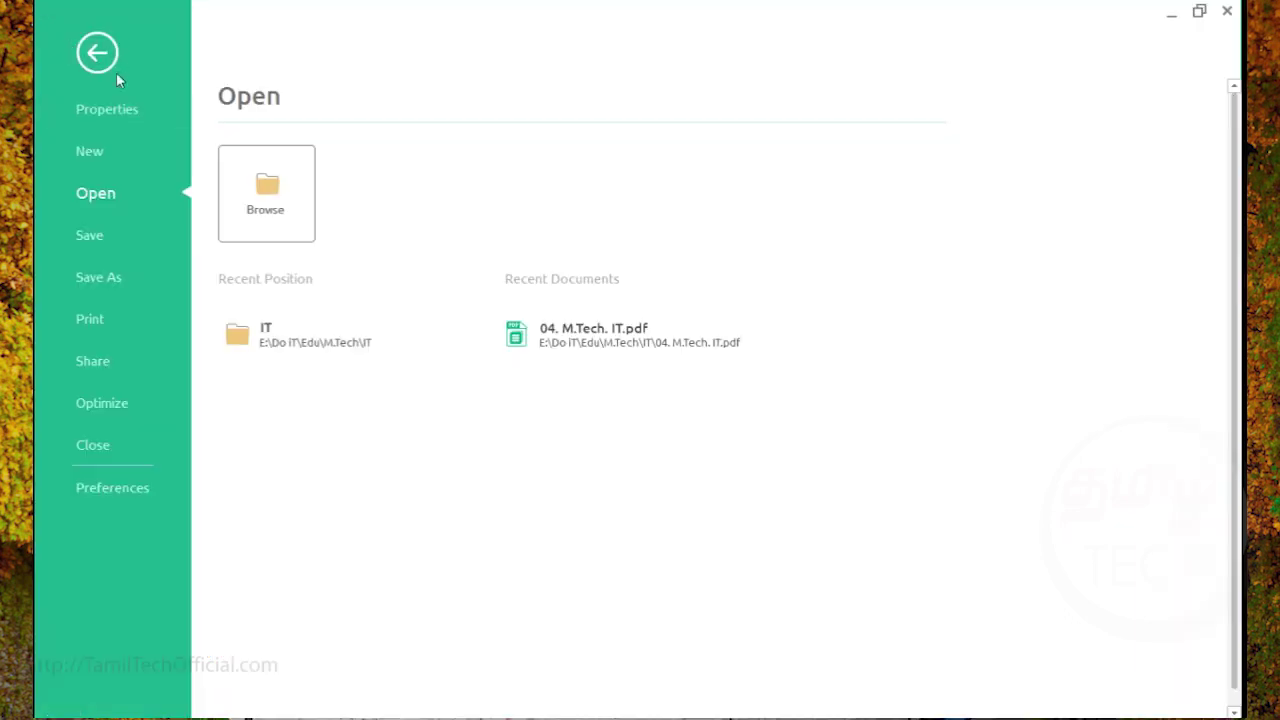
Back in the document, switch the page display to Facing Continuous, then Facing.
{"action": "key", "text": "Escape"}
{"action": "left_click", "coordinate": [138, 48]}
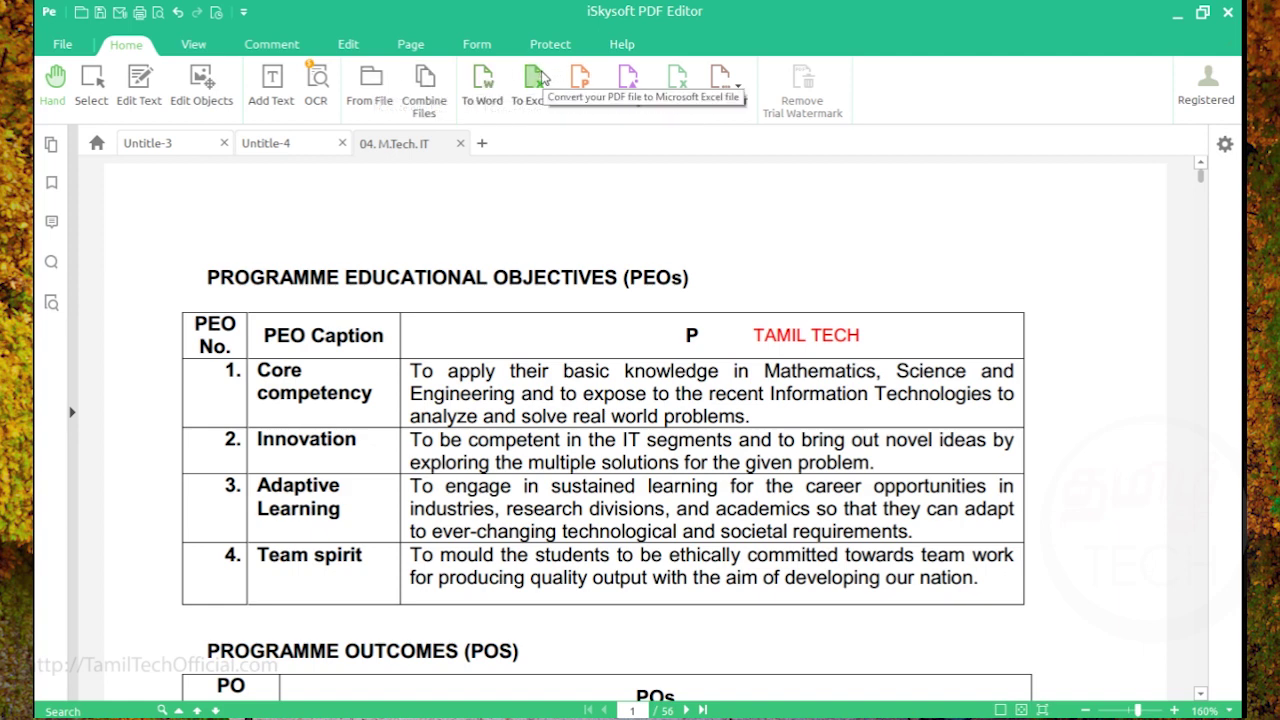
{"action": "left_click", "coordinate": [194, 45]}
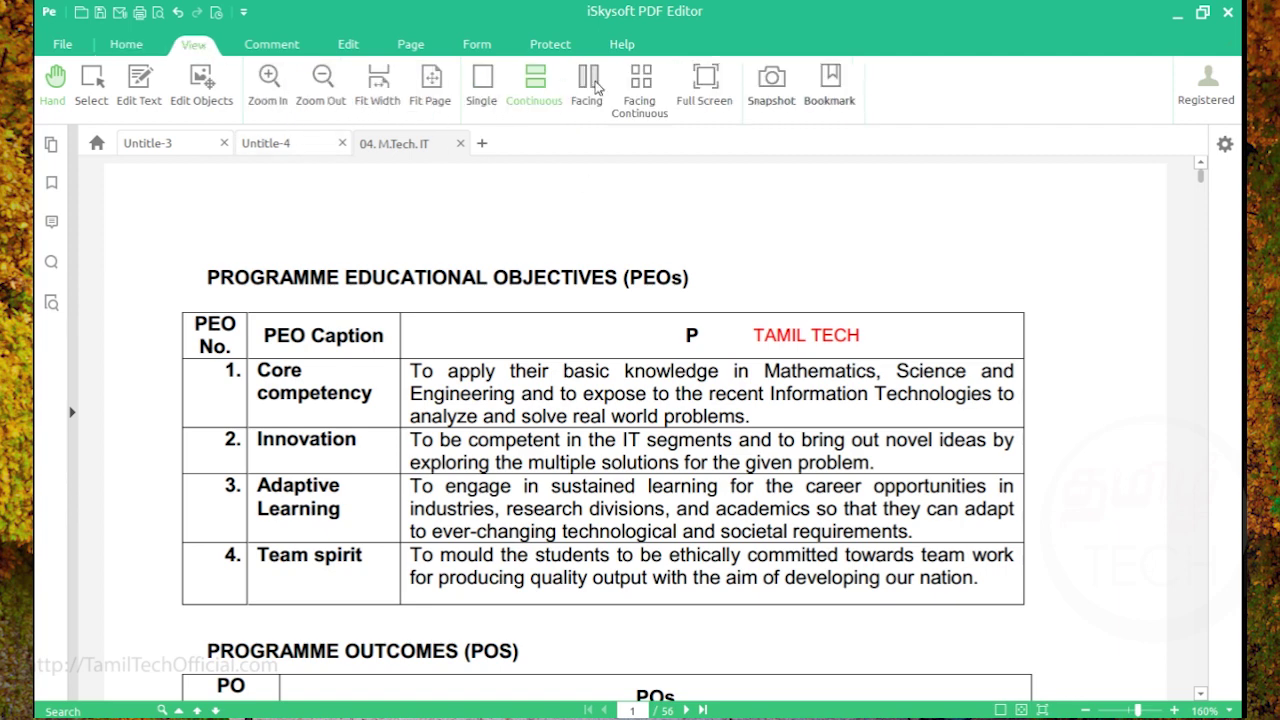
{"action": "left_click", "coordinate": [638, 82]}
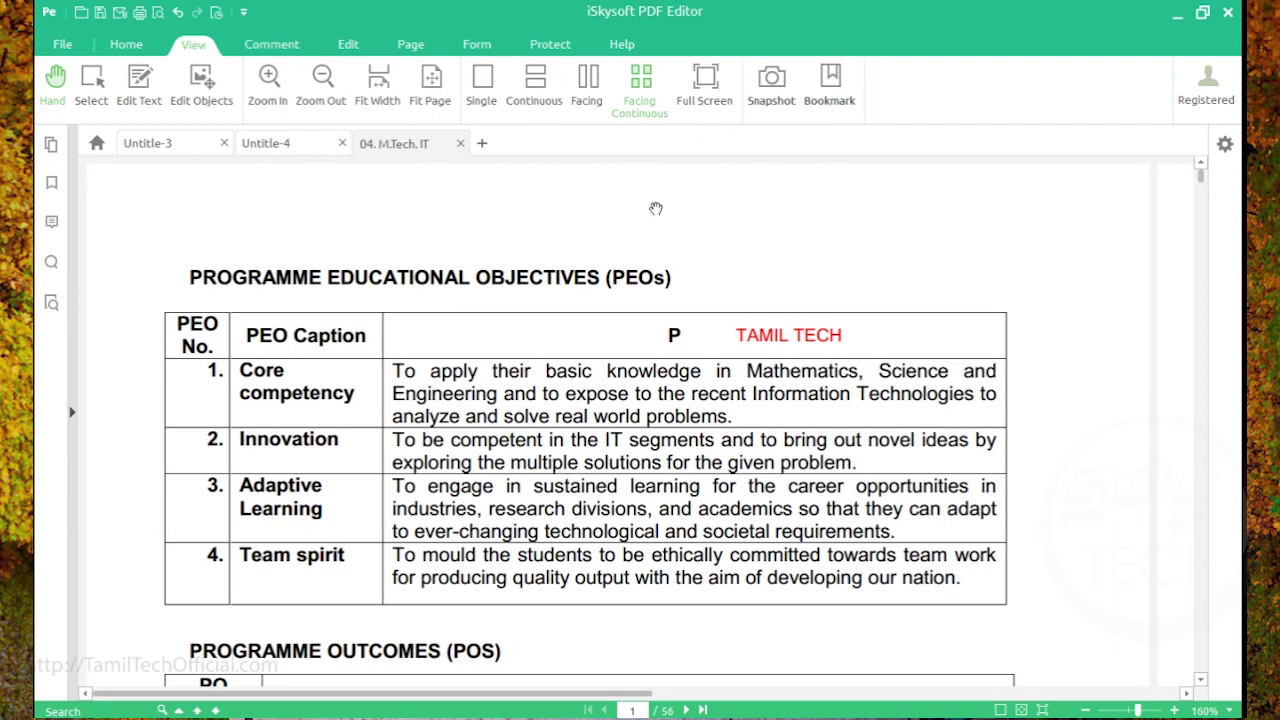
{"action": "left_click", "coordinate": [598, 80]}
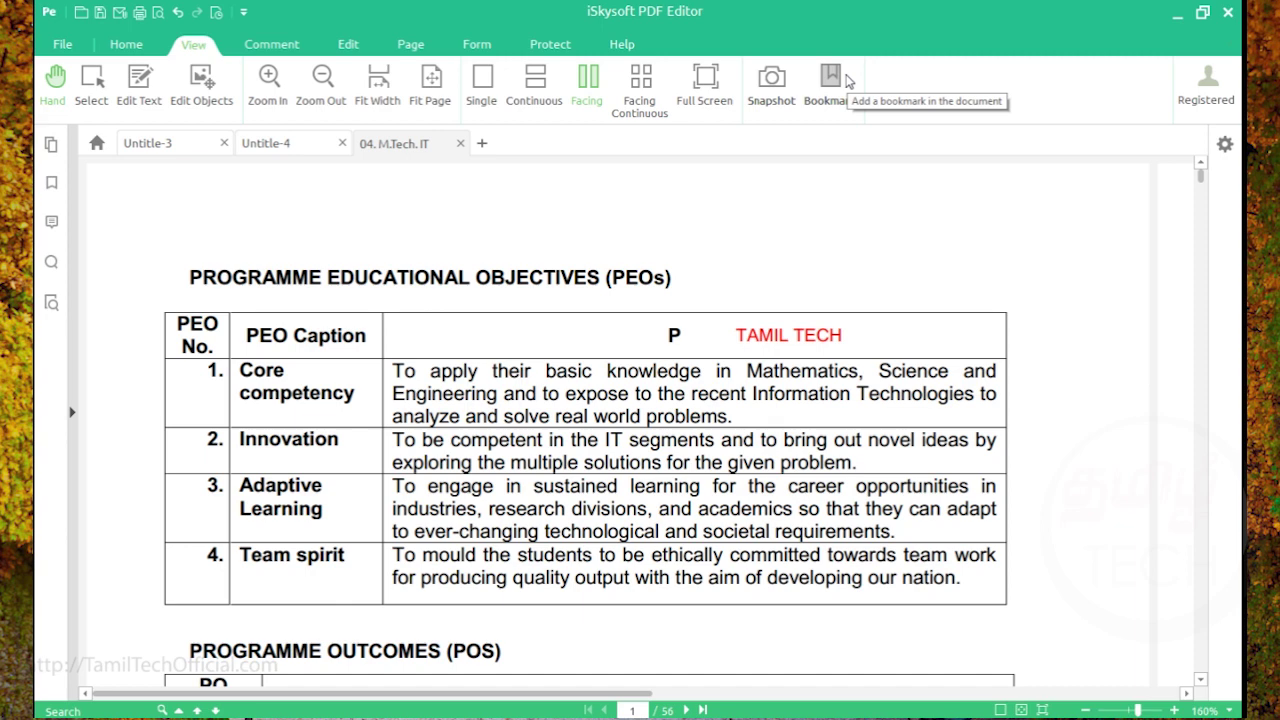
{"action": "left_click", "coordinate": [271, 44]}
{"action": "left_click", "coordinate": [472, 77]}
Highlight 'To apply their basic knowledge' and place a green APPROVED stamp beside the PEOs heading.
{"action": "left_click_drag", "start_coordinate": [390, 368], "coordinate": [701, 360]}
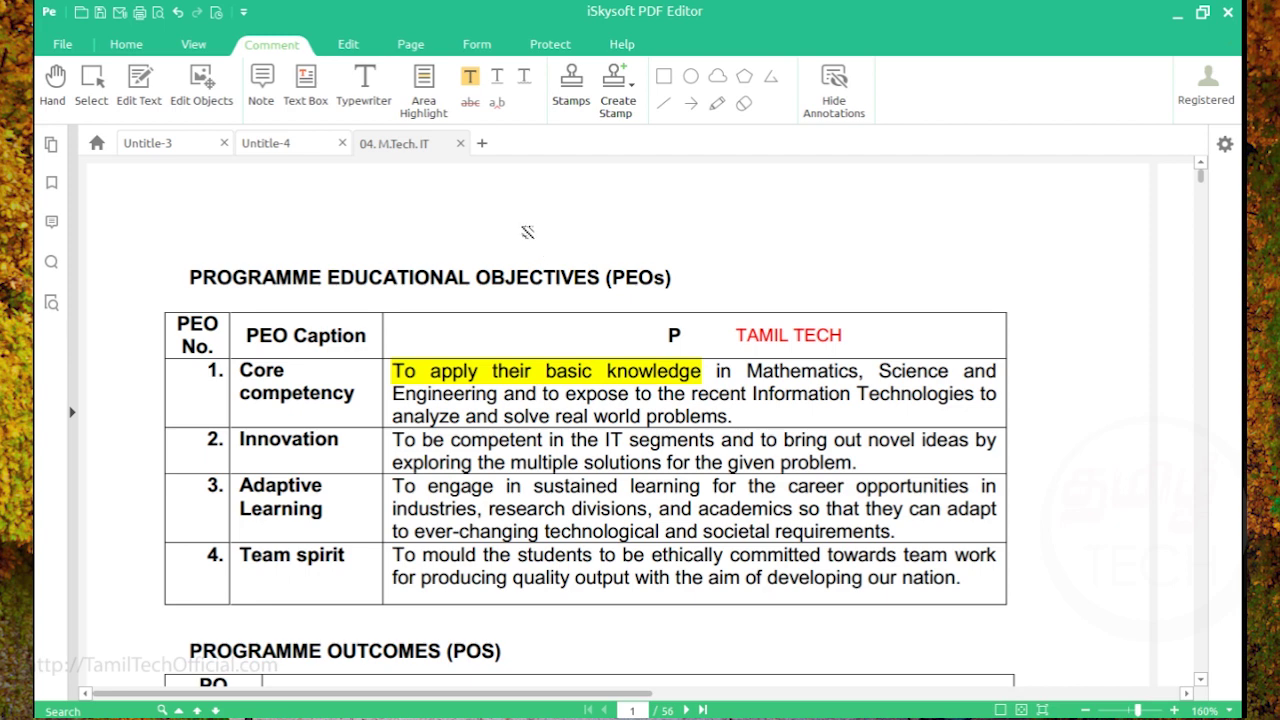
{"action": "left_click", "coordinate": [572, 82]}
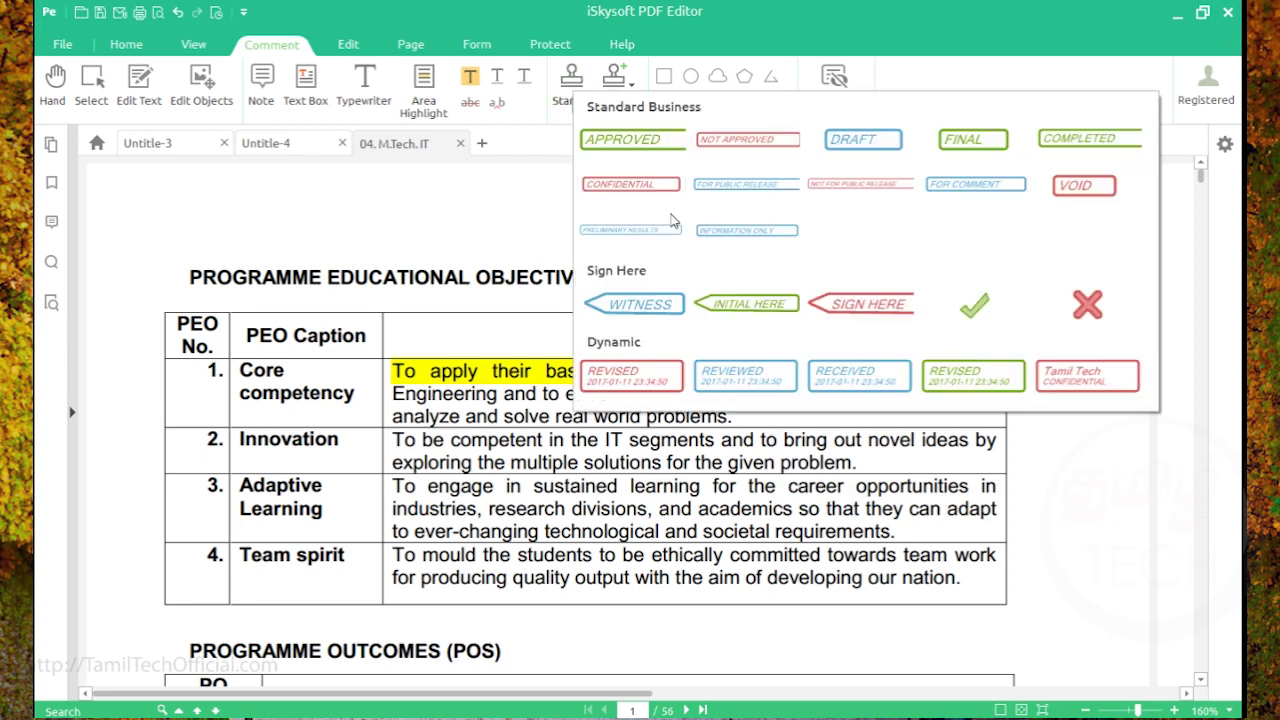
{"action": "left_click", "coordinate": [625, 145]}
{"action": "left_click", "coordinate": [877, 252]}
{"action": "left_click", "coordinate": [350, 242]}
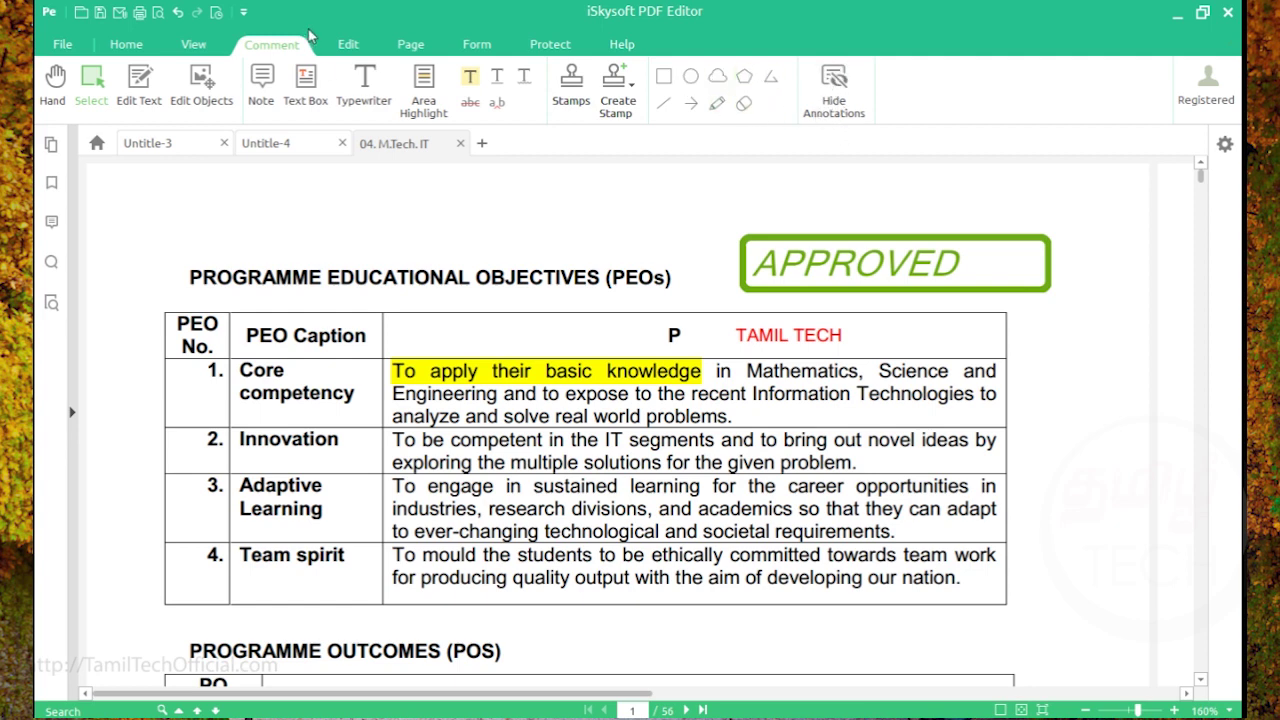
{"action": "left_click", "coordinate": [348, 44]}
{"action": "left_click", "coordinate": [418, 44]}
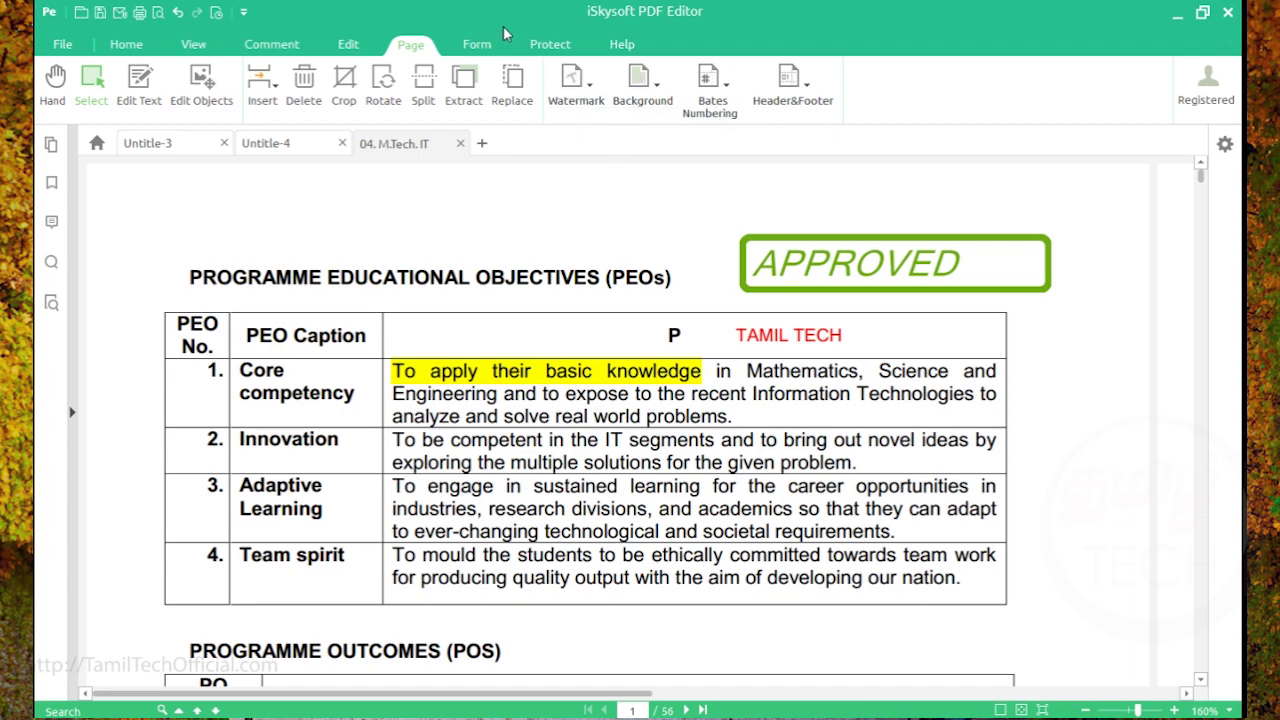
Place a List Box1 list box form field over the PEOs heading above the table.
{"action": "left_click", "coordinate": [476, 44]}
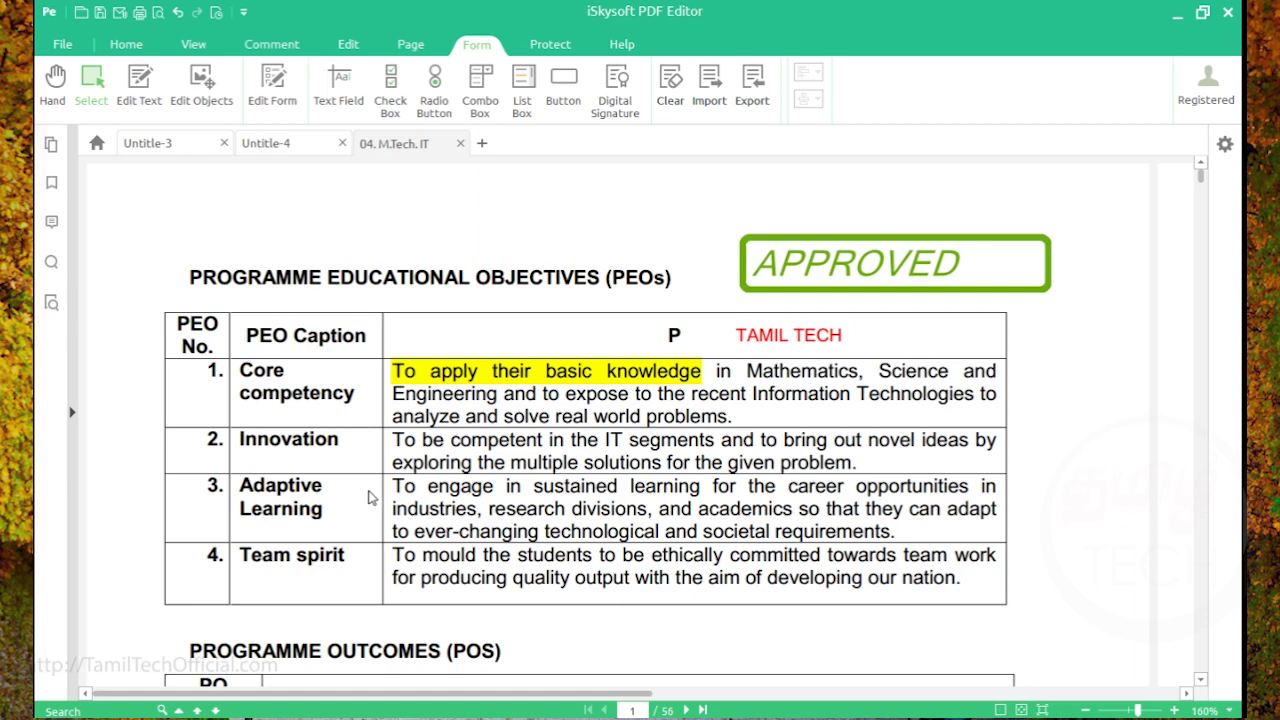
{"action": "left_click", "coordinate": [525, 84]}
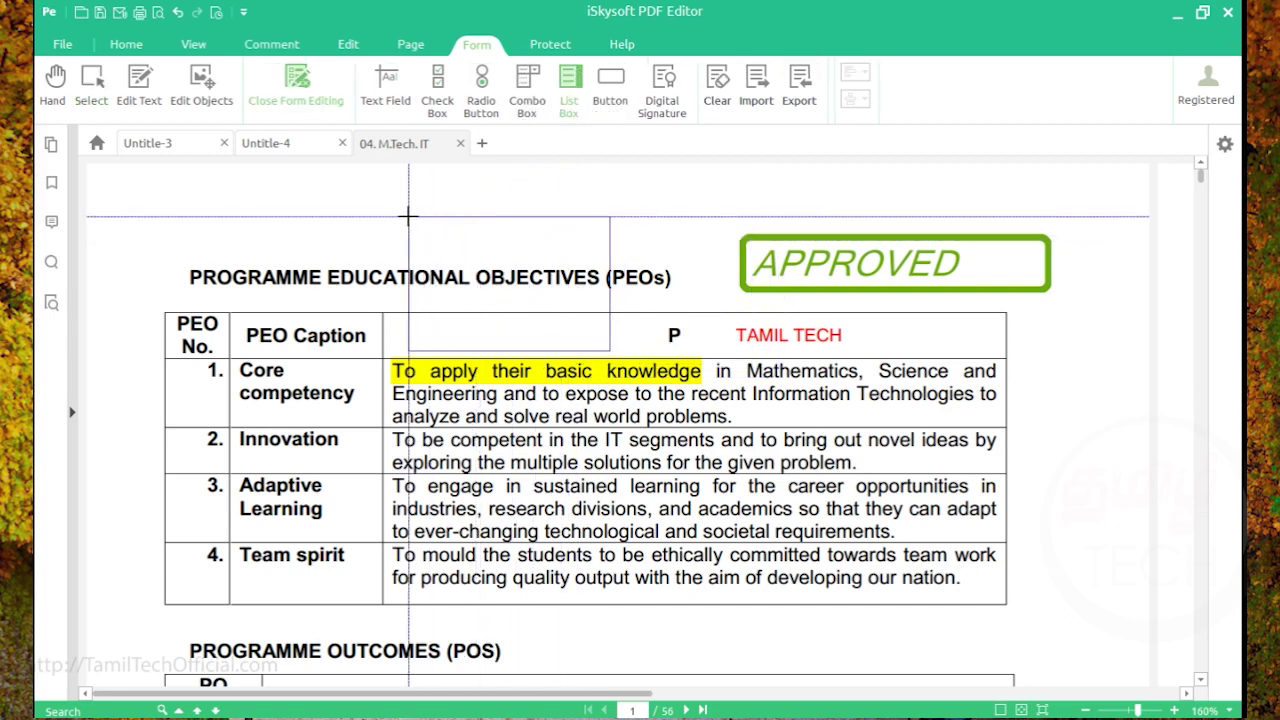
{"action": "left_click", "coordinate": [471, 216]}
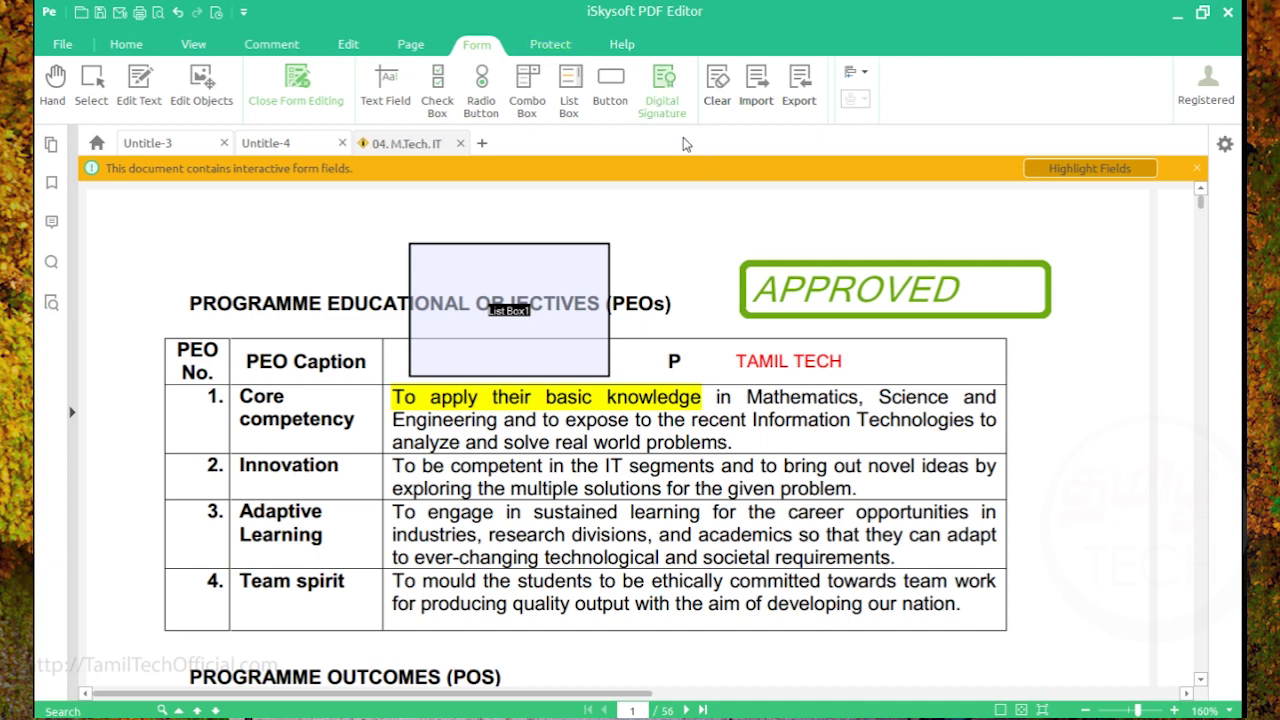
{"action": "left_click", "coordinate": [550, 44]}
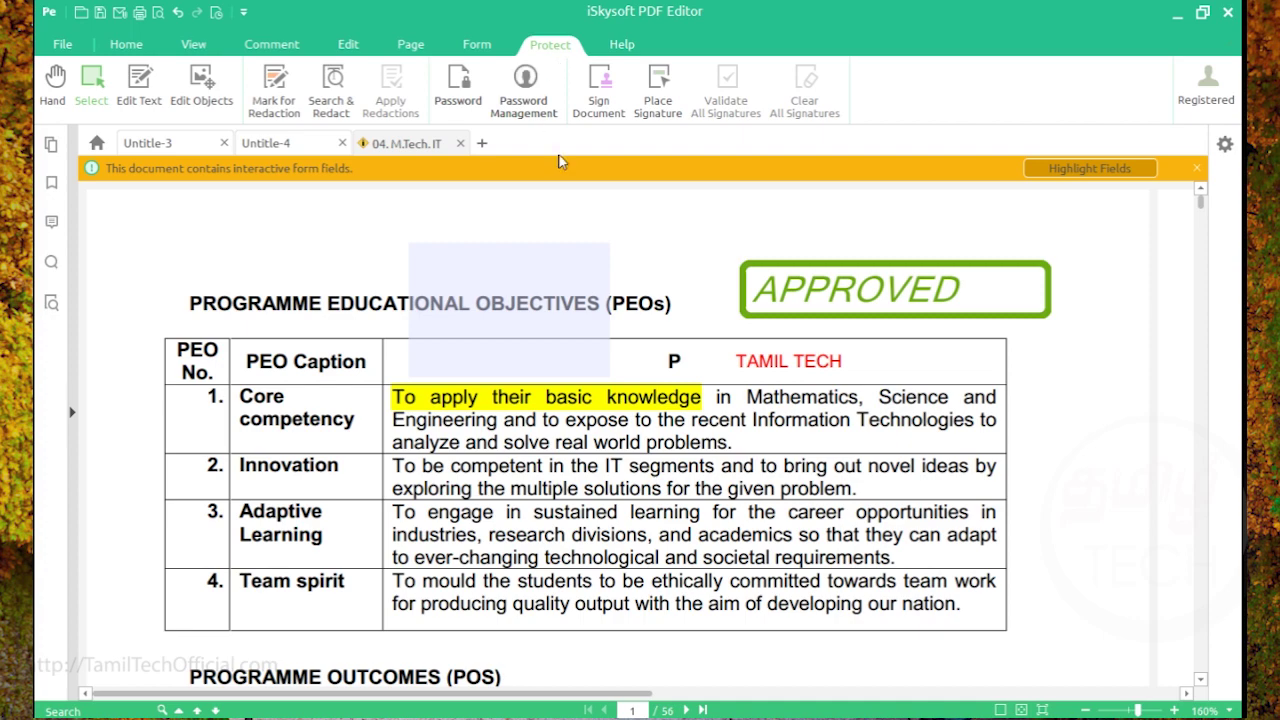
{"action": "scroll", "coordinate": [632, 318], "scroll_direction": "down", "scroll_amount": 20}
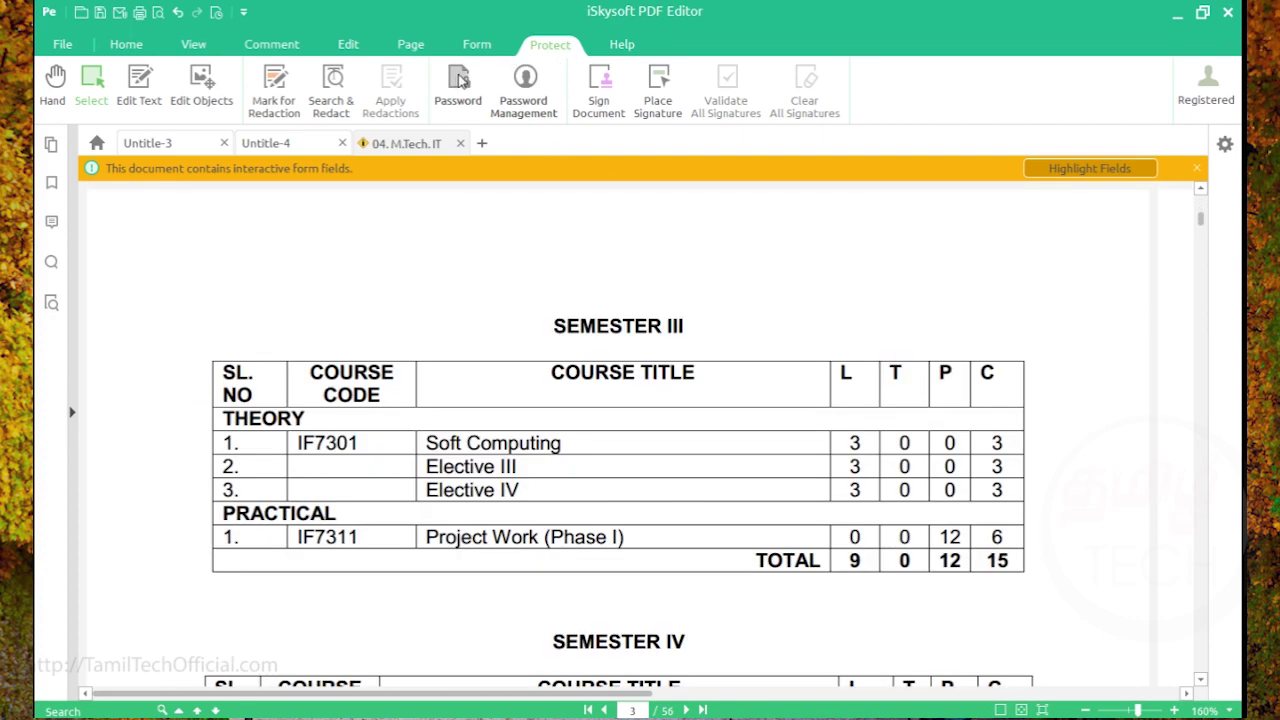
{"action": "left_click", "coordinate": [460, 98]}
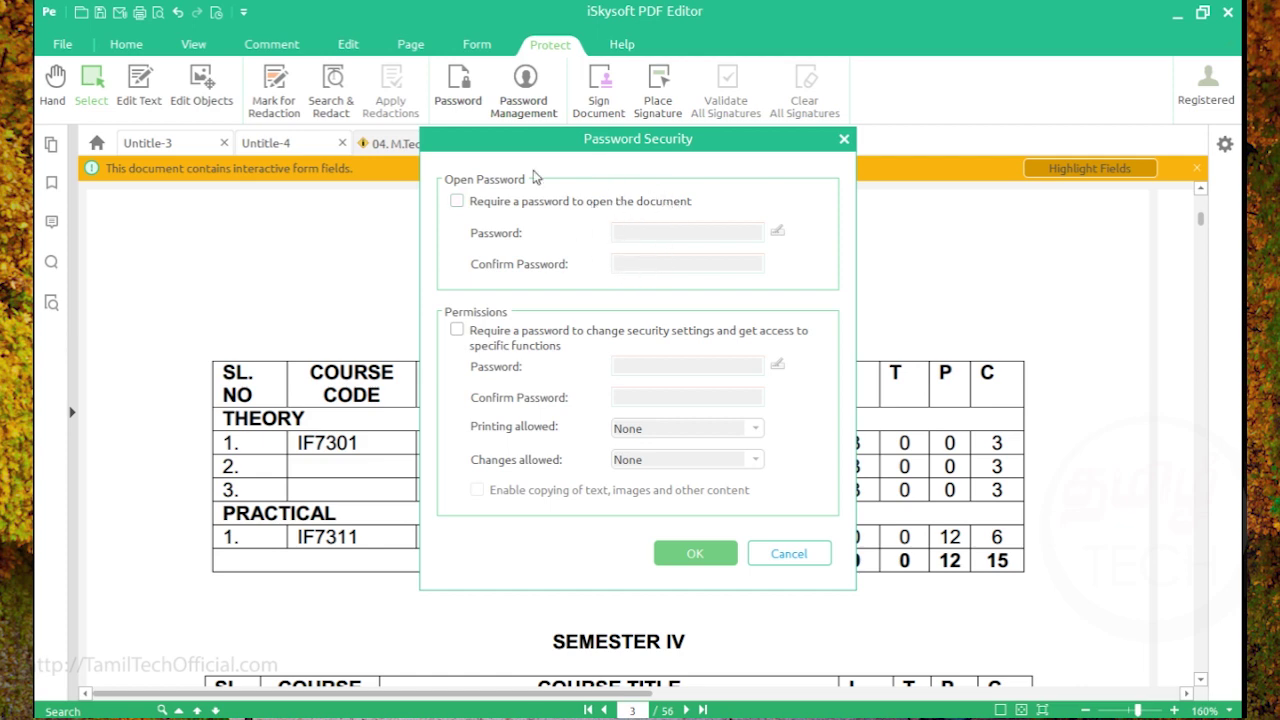
{"action": "key", "text": "Escape"}
{"action": "left_click", "coordinate": [527, 82]}
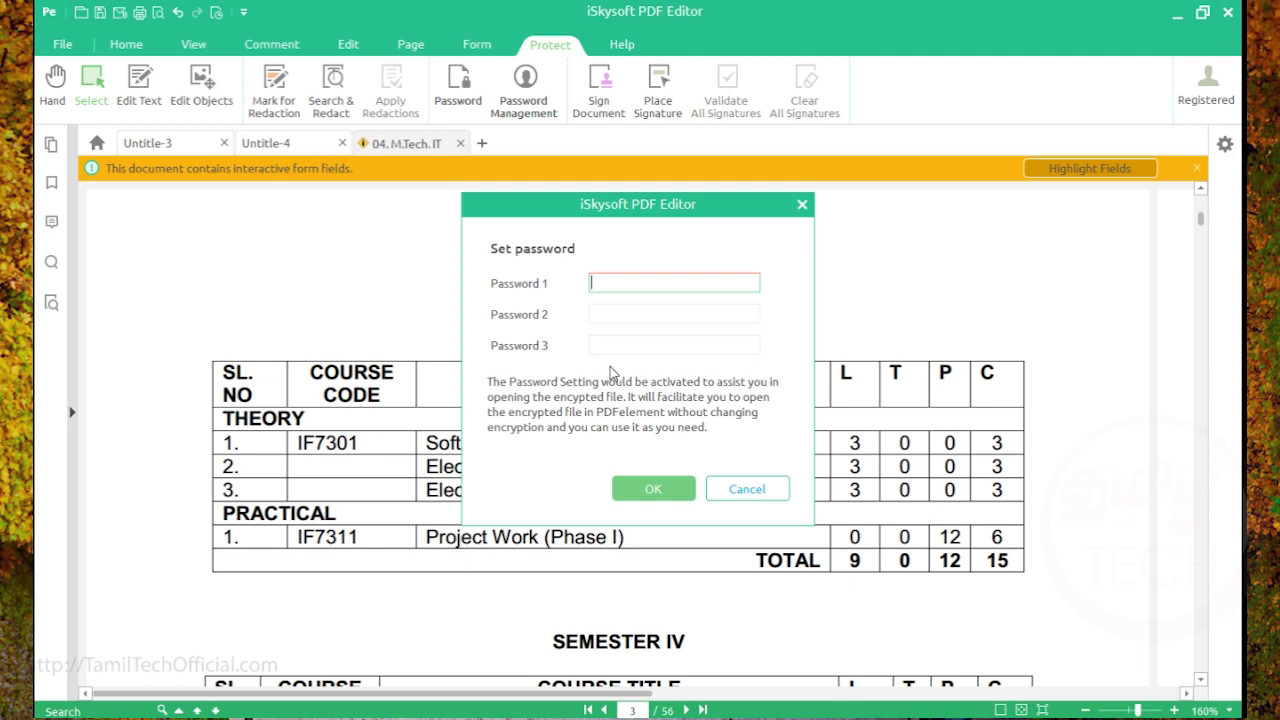
{"action": "left_click", "coordinate": [735, 497]}
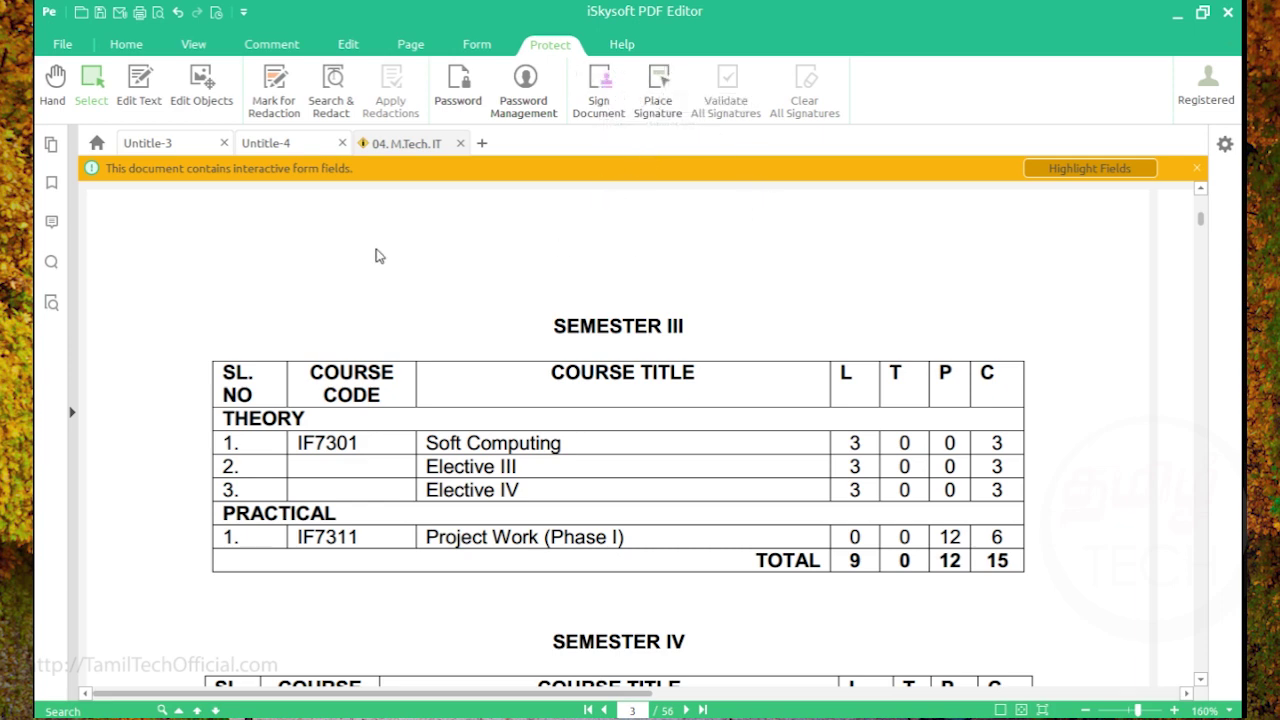
{"action": "key", "text": "Home"}
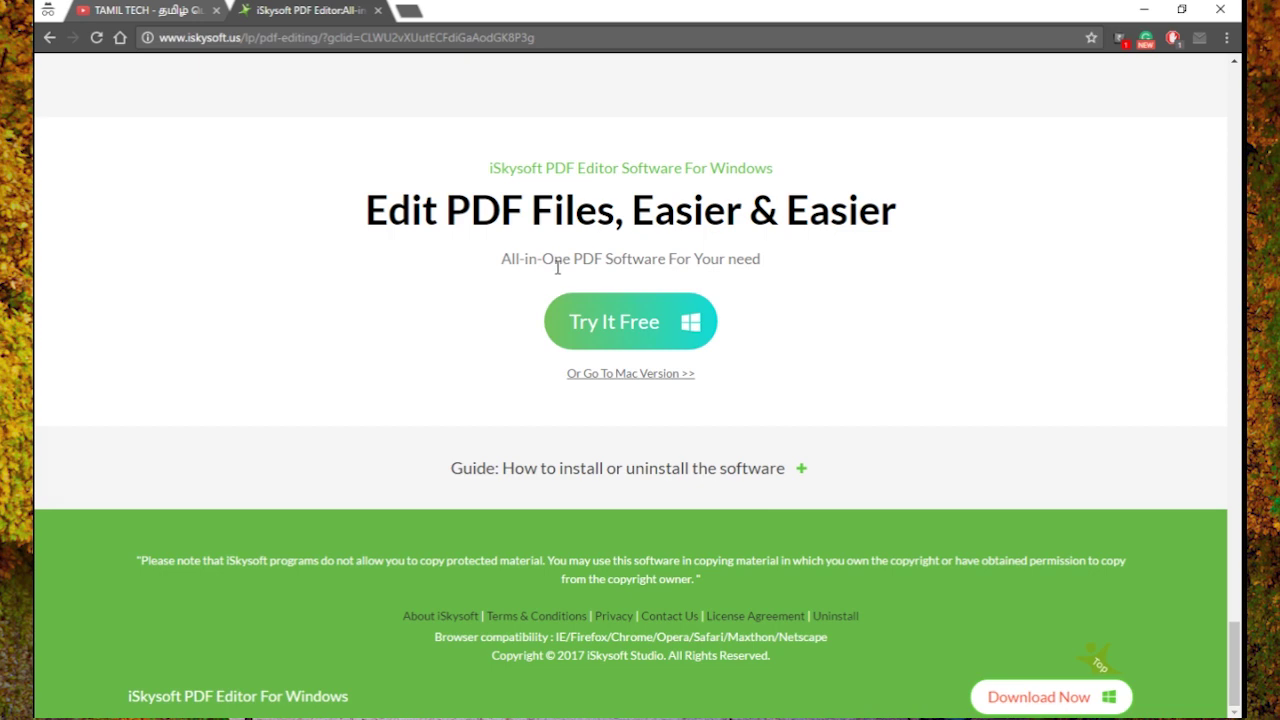
Bring up the TAMIL TECH YouTube channel home page in Chrome.
{"action": "left_click", "coordinate": [158, 12]}
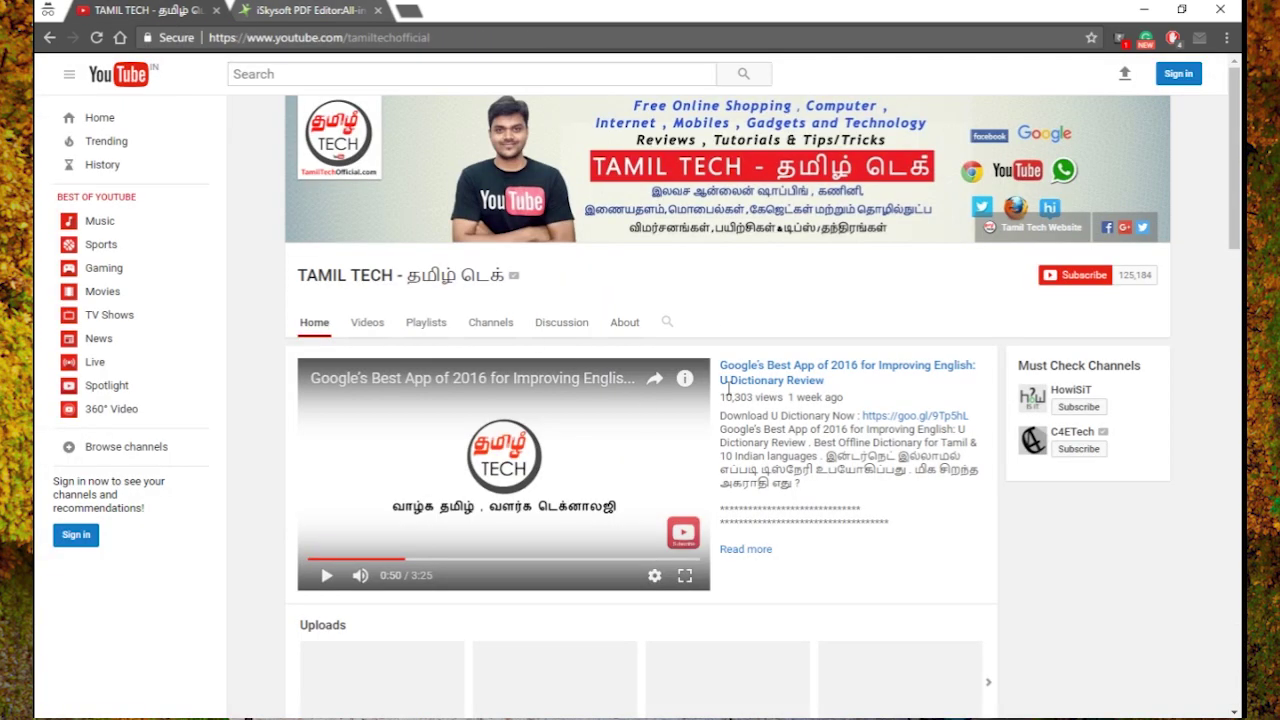